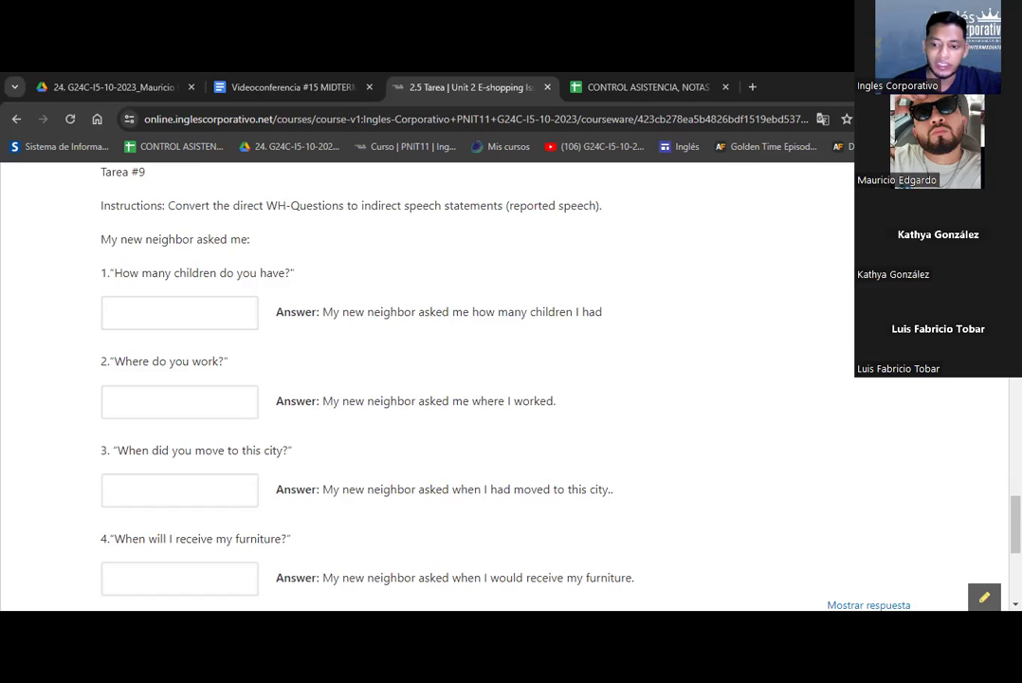
Leave the 2.5 Tarea homework and open the Midterm exam in Section 2 of the course
{"action": "scroll", "coordinate": [436, 399], "scroll_direction": "down", "scroll_amount": 2}
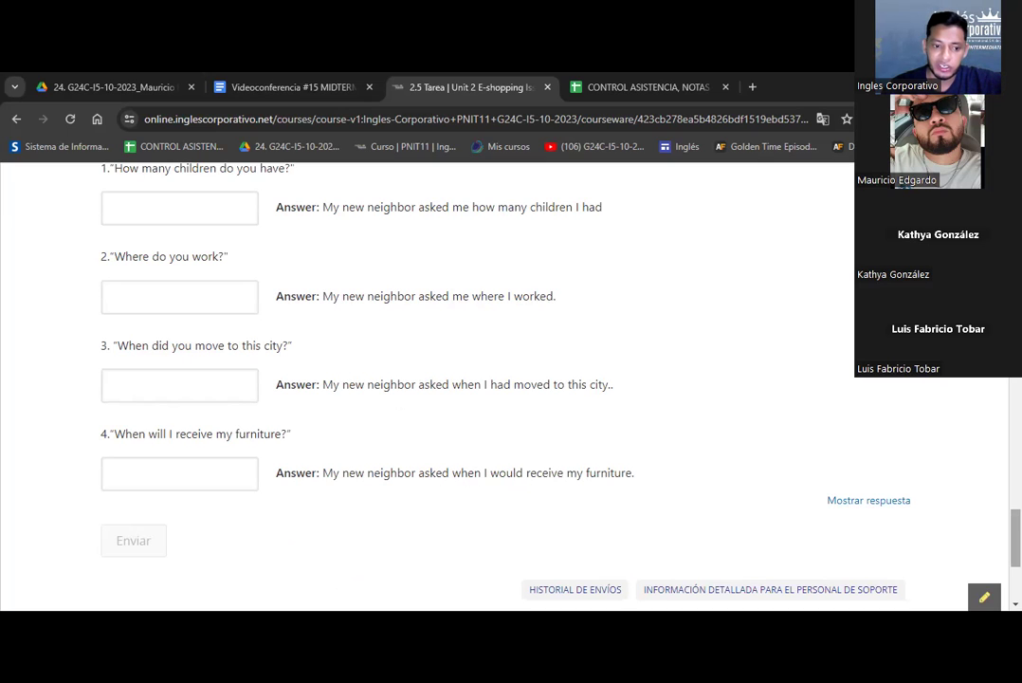
{"action": "scroll", "coordinate": [512, 398], "scroll_direction": "up", "scroll_amount": 1}
{"action": "scroll", "coordinate": [427, 379], "scroll_direction": "up", "scroll_amount": 15}
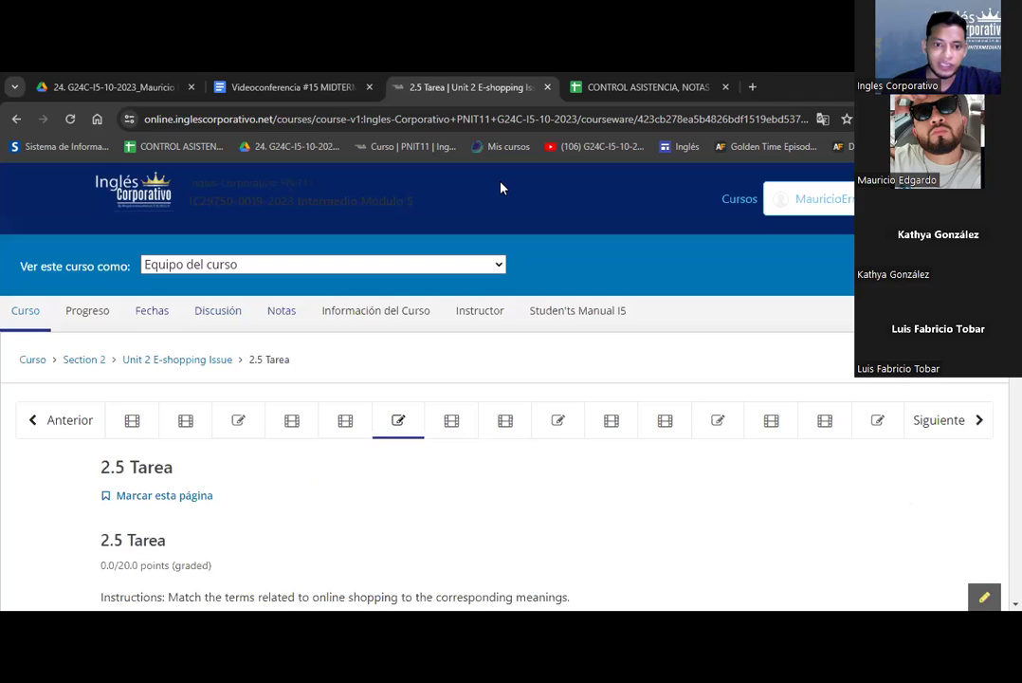
{"action": "left_click", "coordinate": [87, 360]}
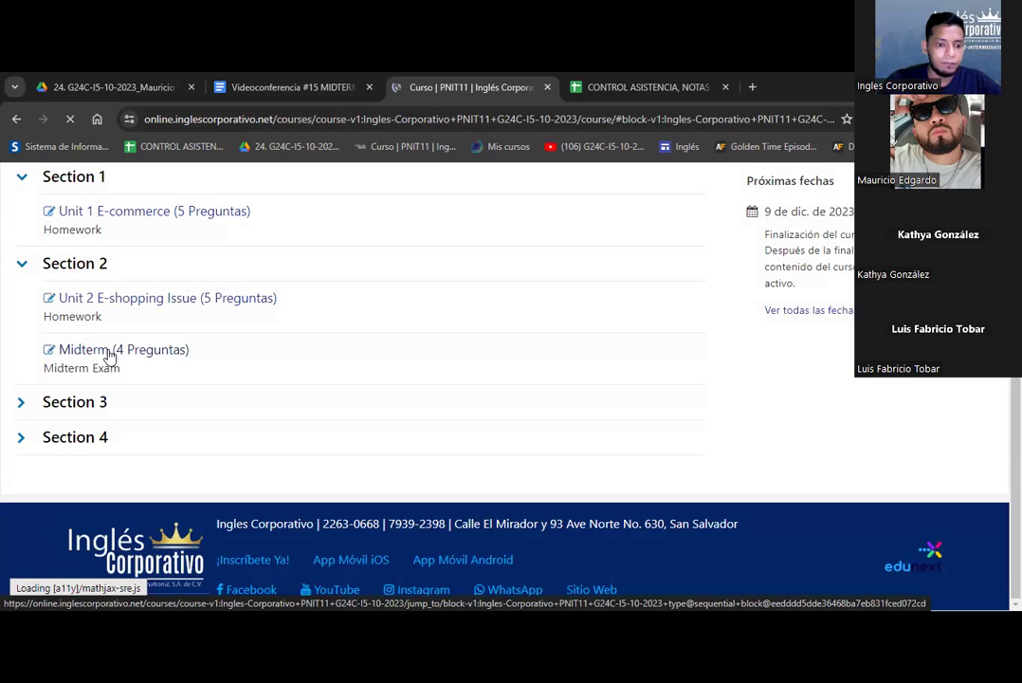
{"action": "left_click", "coordinate": [109, 356]}
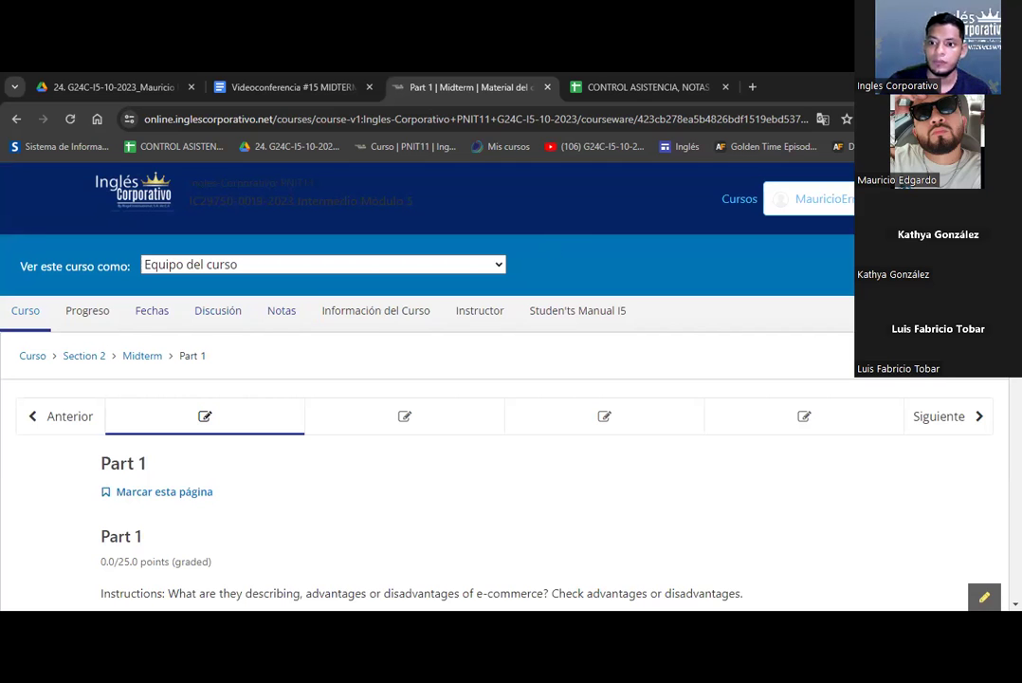
Answer Part 1 question 1, about more reach to customers without geographic limitations, with "advantages"
{"action": "scroll", "coordinate": [739, 489], "scroll_direction": "down", "scroll_amount": 2}
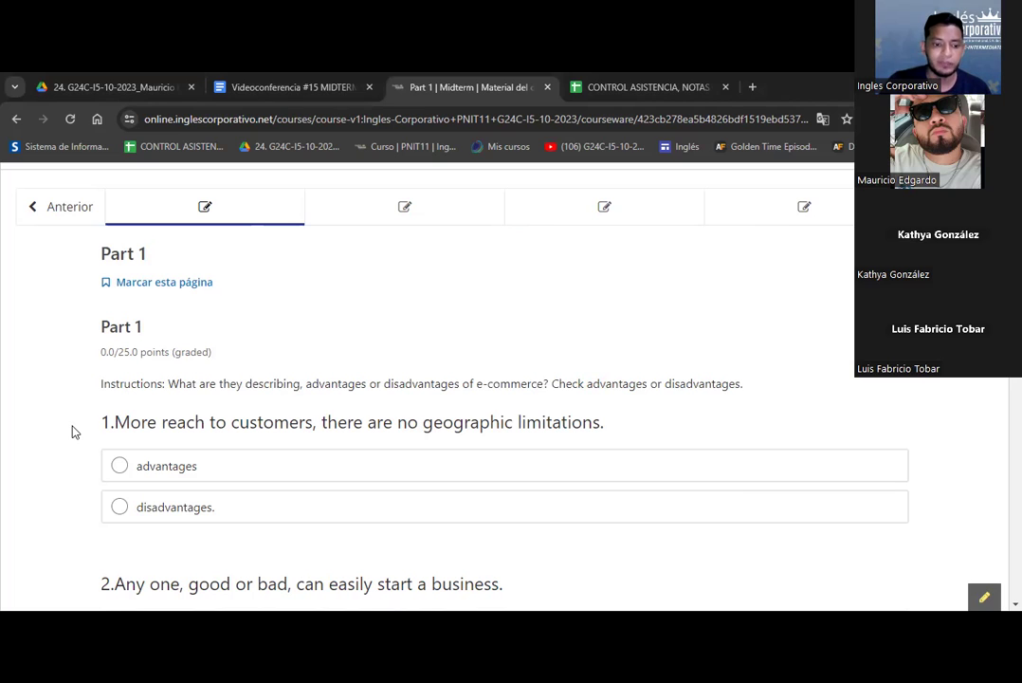
{"action": "scroll", "coordinate": [73, 431], "scroll_direction": "down", "scroll_amount": 5}
{"action": "scroll", "coordinate": [426, 380], "scroll_direction": "down", "scroll_amount": 2}
{"action": "scroll", "coordinate": [427, 379], "scroll_direction": "up", "scroll_amount": 4}
{"action": "scroll", "coordinate": [474, 380], "scroll_direction": "up", "scroll_amount": 3}
{"action": "scroll", "coordinate": [475, 380], "scroll_direction": "down", "scroll_amount": 1}
{"action": "scroll", "coordinate": [426, 380], "scroll_direction": "down", "scroll_amount": 1}
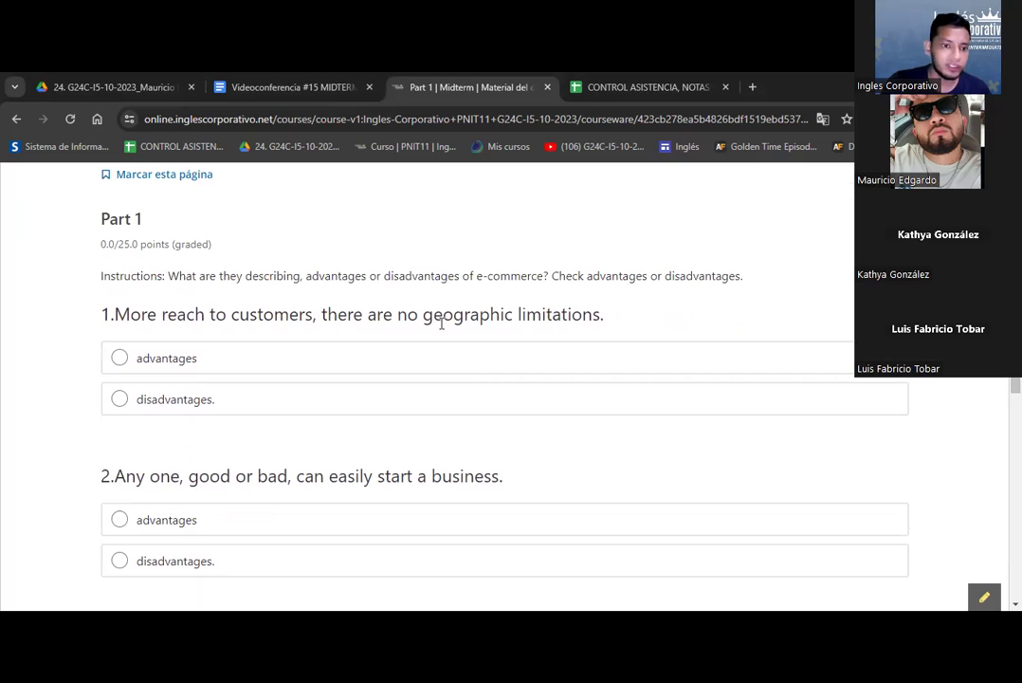
{"action": "left_click_drag", "start_coordinate": [114, 314], "coordinate": [605, 325]}
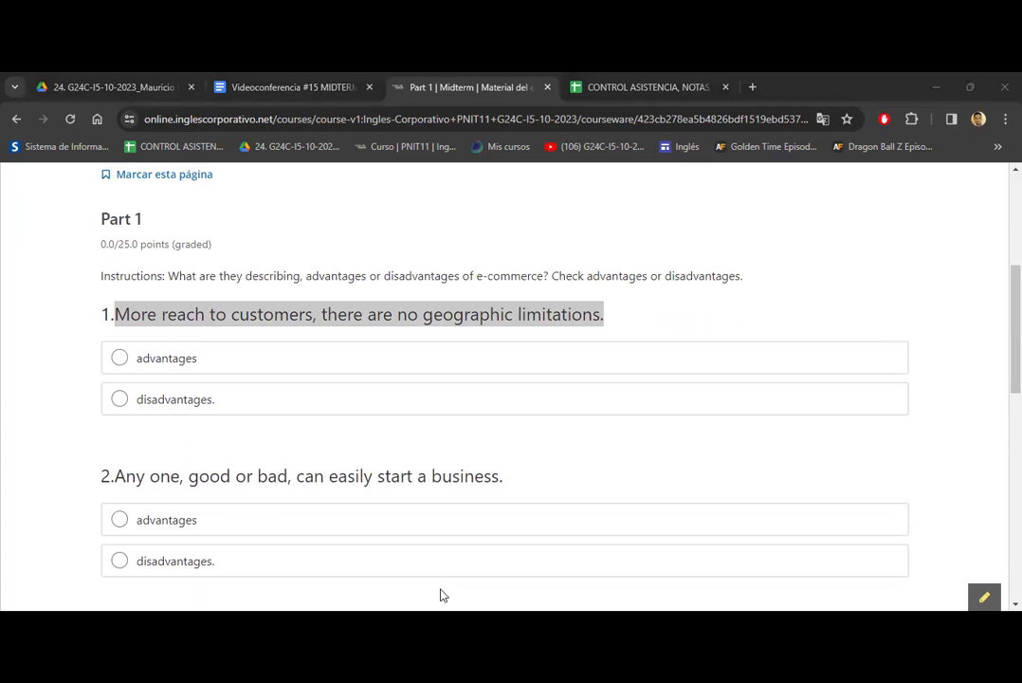
{"action": "left_click", "coordinate": [133, 394]}
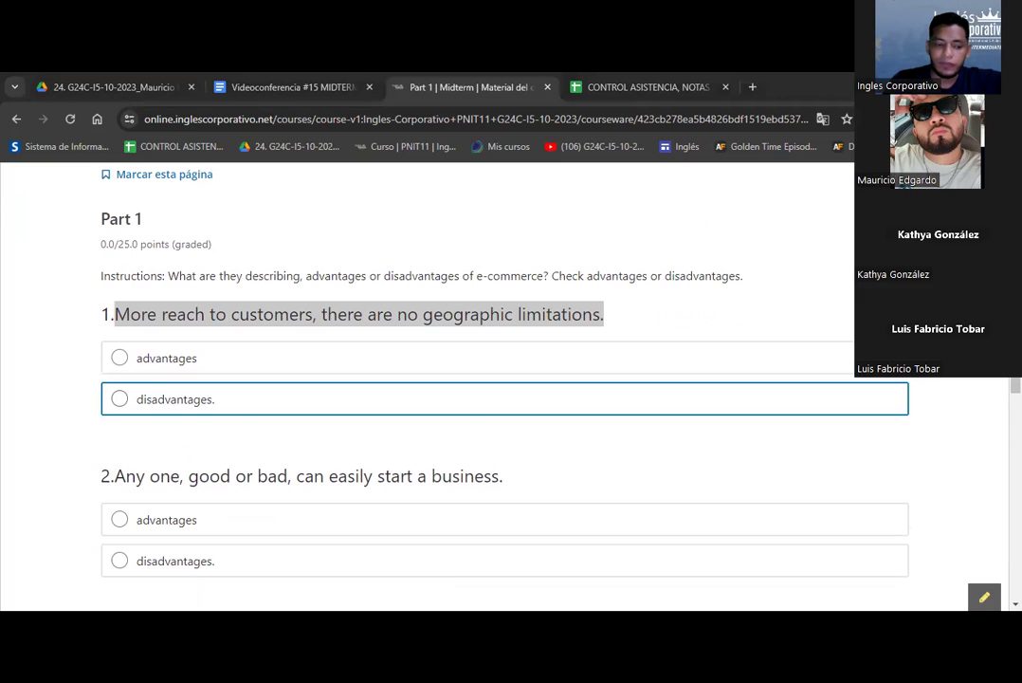
{"action": "key", "text": "Up"}
Answer question 2, about anyone being able to easily start a business, with "disadvantages"
{"action": "scroll", "coordinate": [475, 379], "scroll_direction": "down", "scroll_amount": 2}
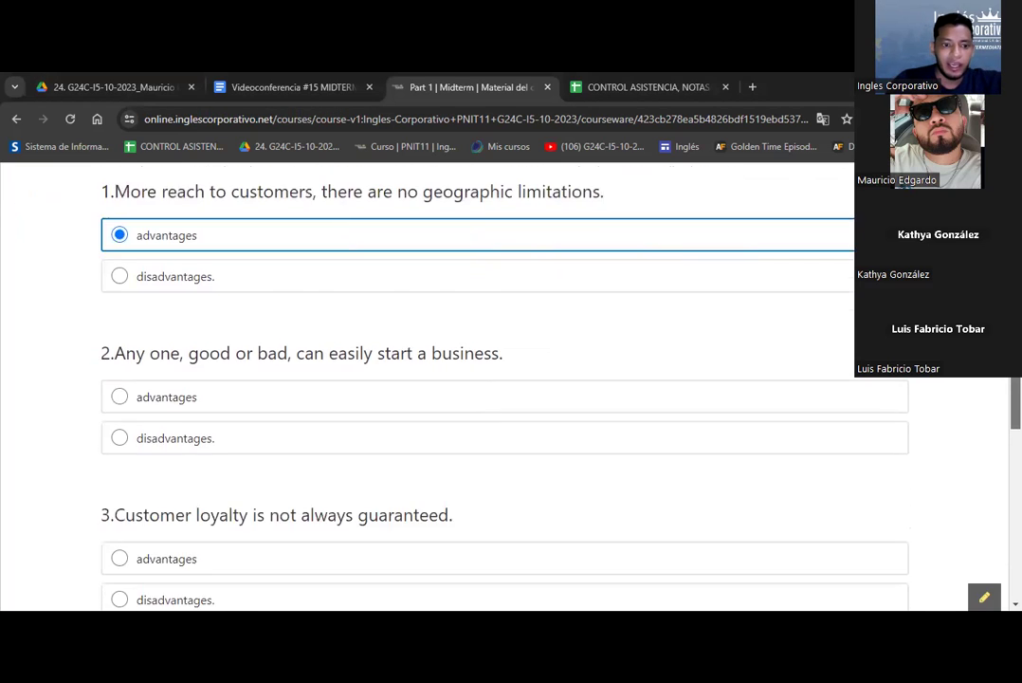
{"action": "scroll", "coordinate": [474, 380], "scroll_direction": "down", "scroll_amount": 1}
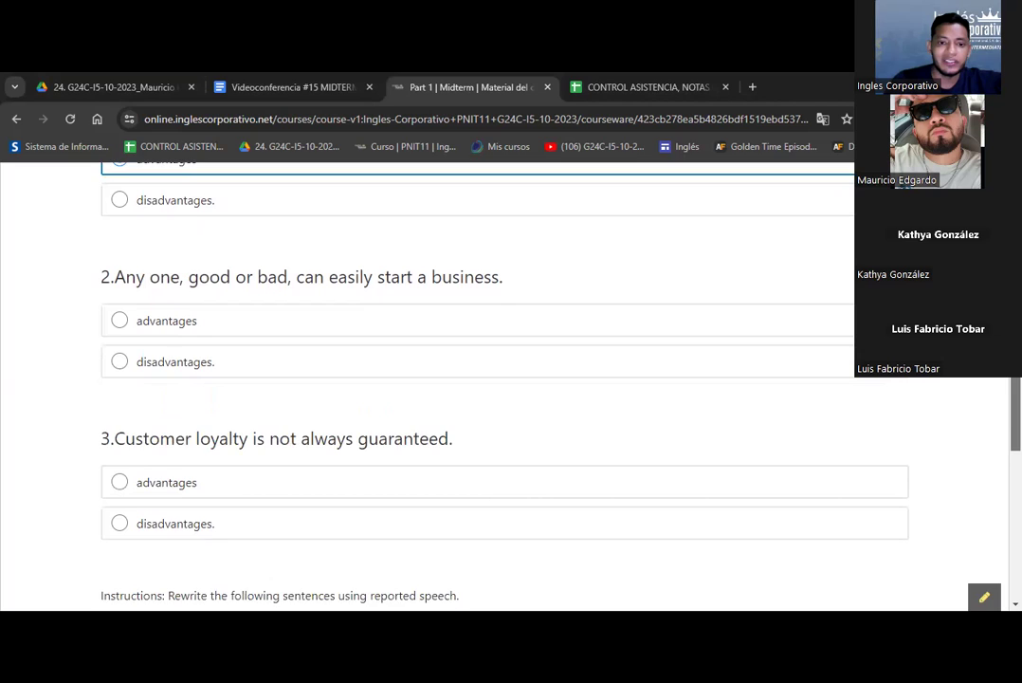
{"action": "scroll", "coordinate": [474, 379], "scroll_direction": "down", "scroll_amount": 1}
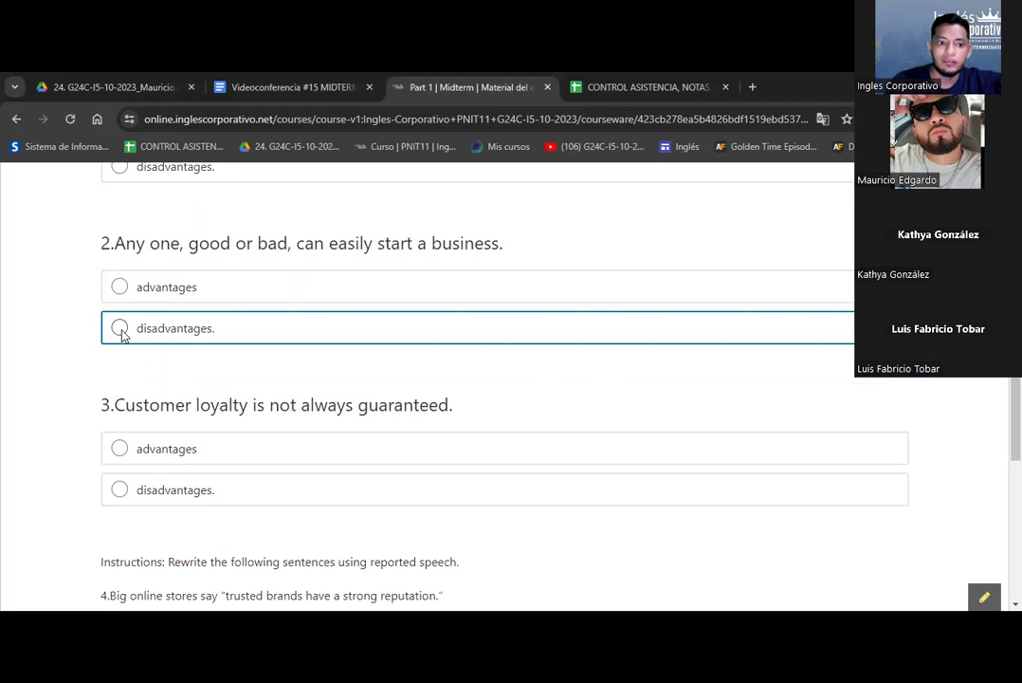
{"action": "left_click", "coordinate": [197, 329]}
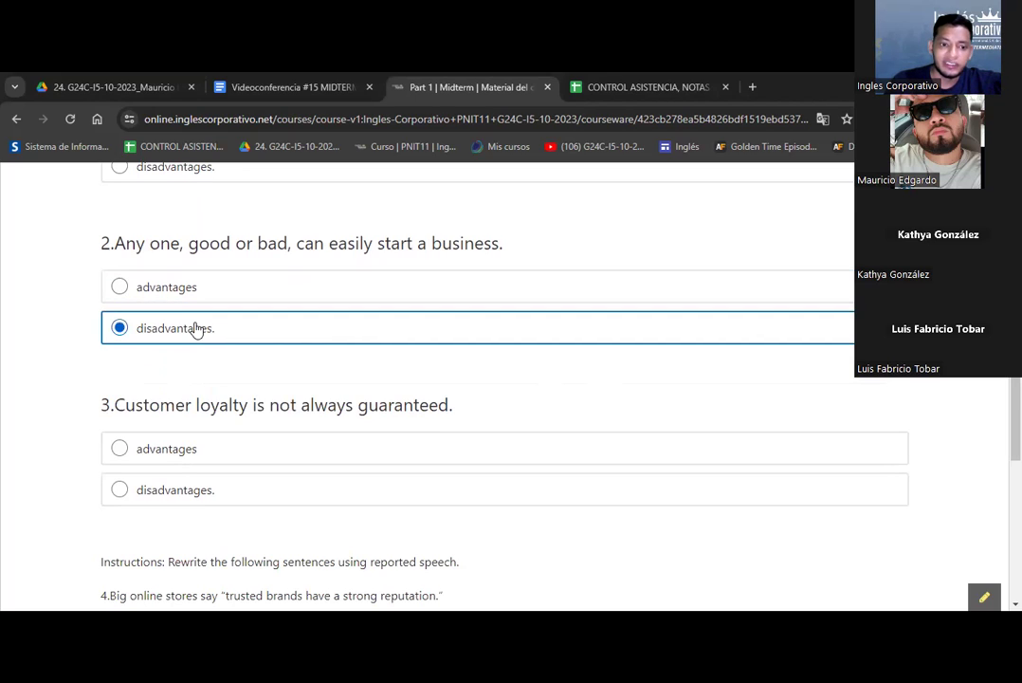
Answer question 3, about customer loyalty not always being guaranteed, with "disadvantages"
{"action": "scroll", "coordinate": [692, 324], "scroll_direction": "down", "scroll_amount": 1}
{"action": "scroll", "coordinate": [474, 379], "scroll_direction": "down", "scroll_amount": 2}
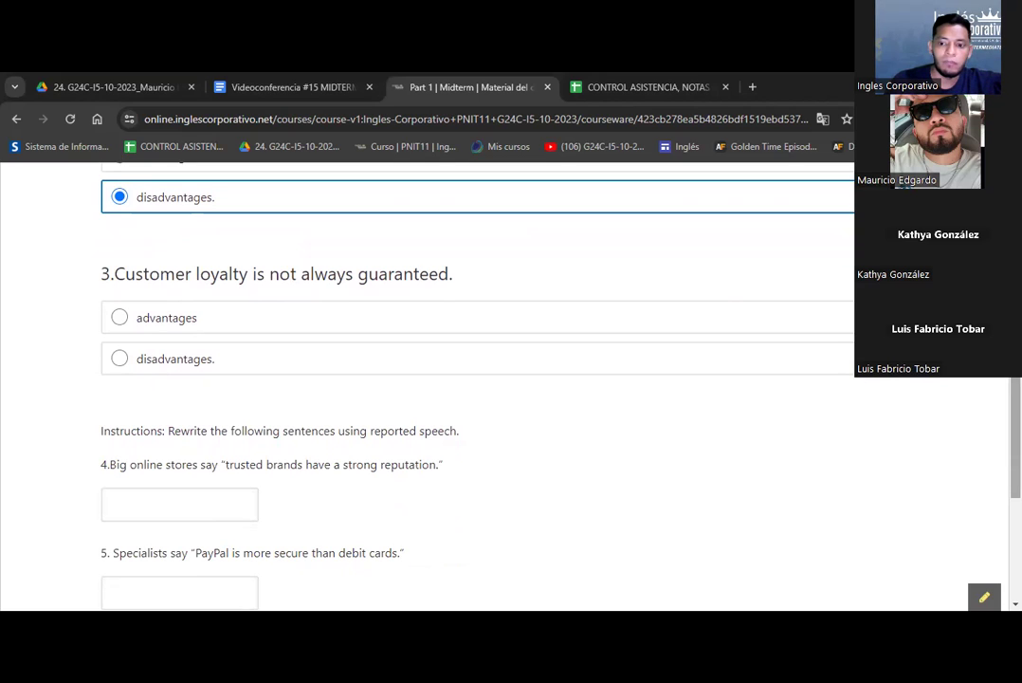
{"action": "scroll", "coordinate": [474, 379], "scroll_direction": "up", "scroll_amount": 1}
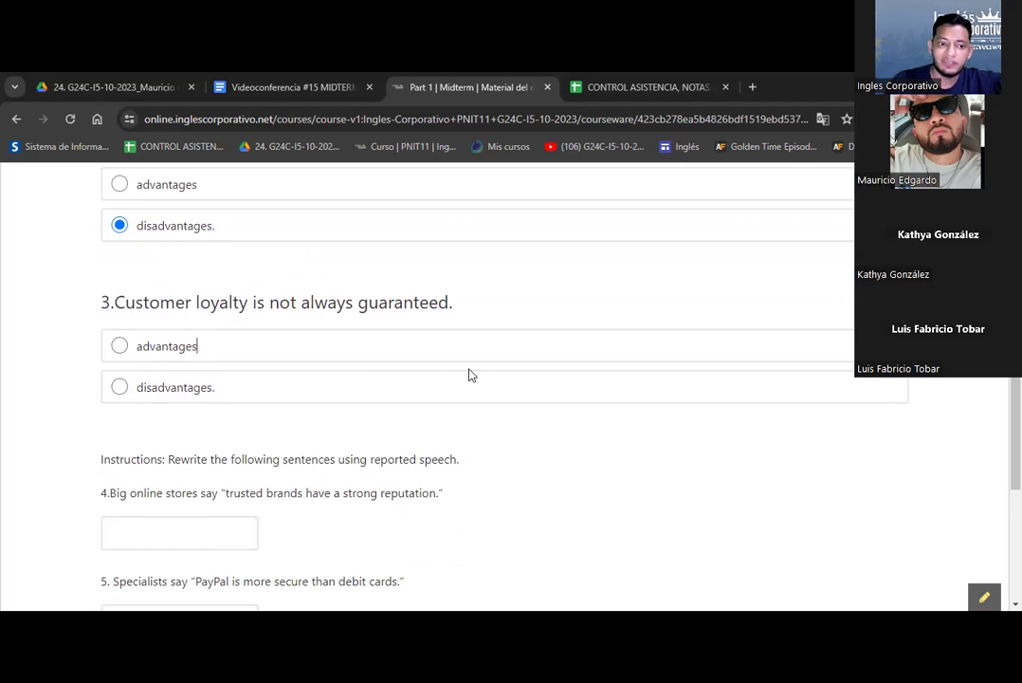
{"action": "left_click", "coordinate": [513, 379]}
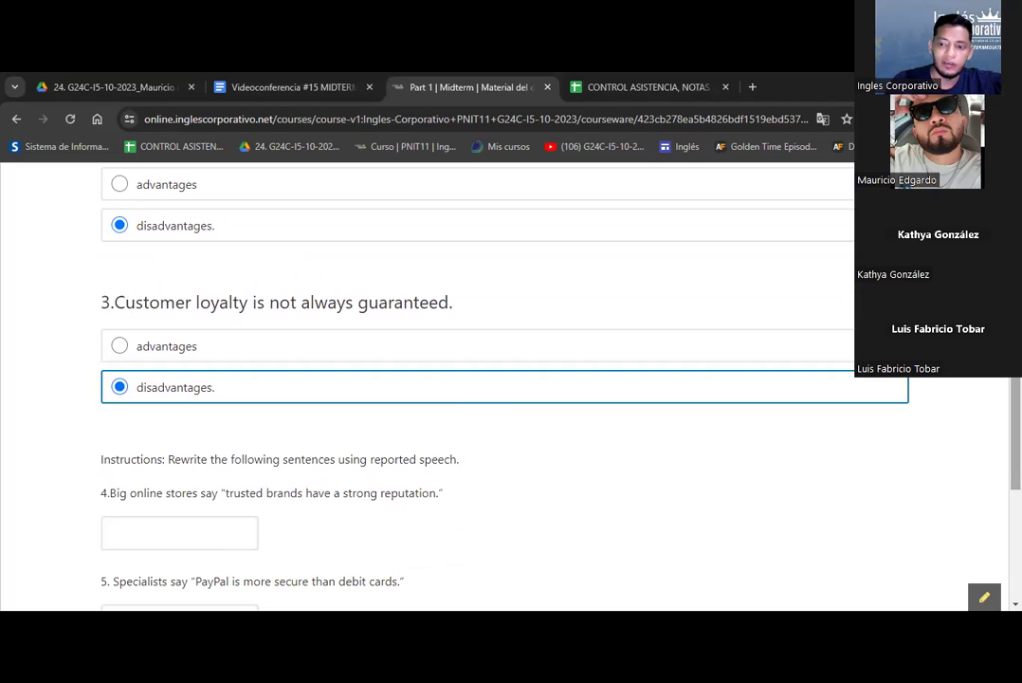
Enter "Big online stores said trusted brands have a strong reputation." as the answer to question 4
{"action": "scroll", "coordinate": [977, 450], "scroll_direction": "down", "scroll_amount": 2}
{"action": "scroll", "coordinate": [470, 363], "scroll_direction": "down", "scroll_amount": 1}
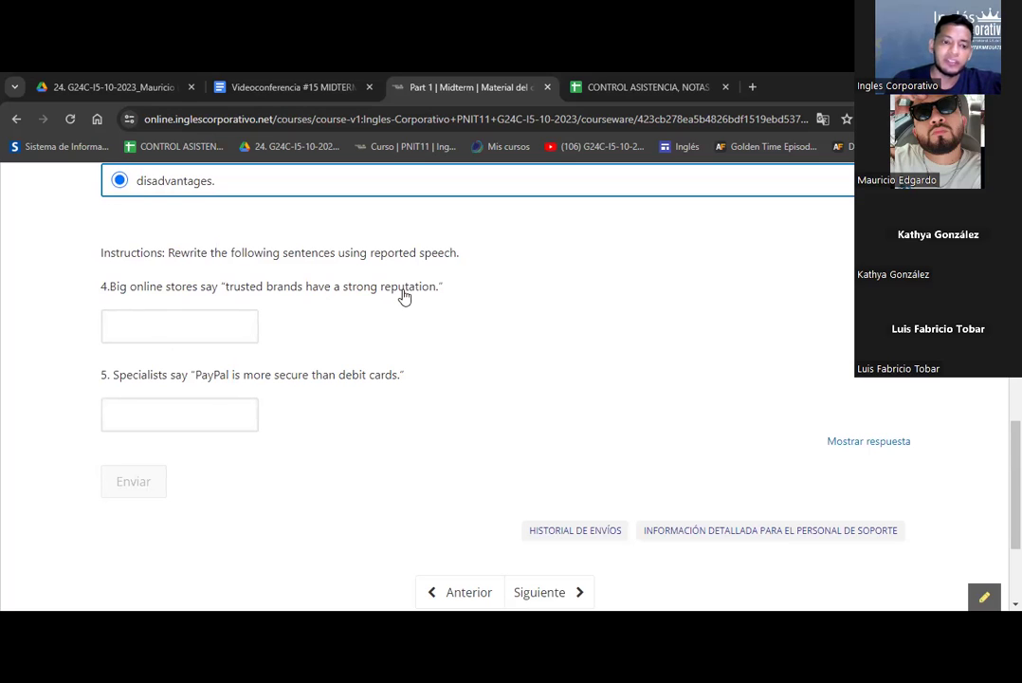
{"action": "left_click", "coordinate": [154, 329]}
{"action": "type", "text": "Bif"}
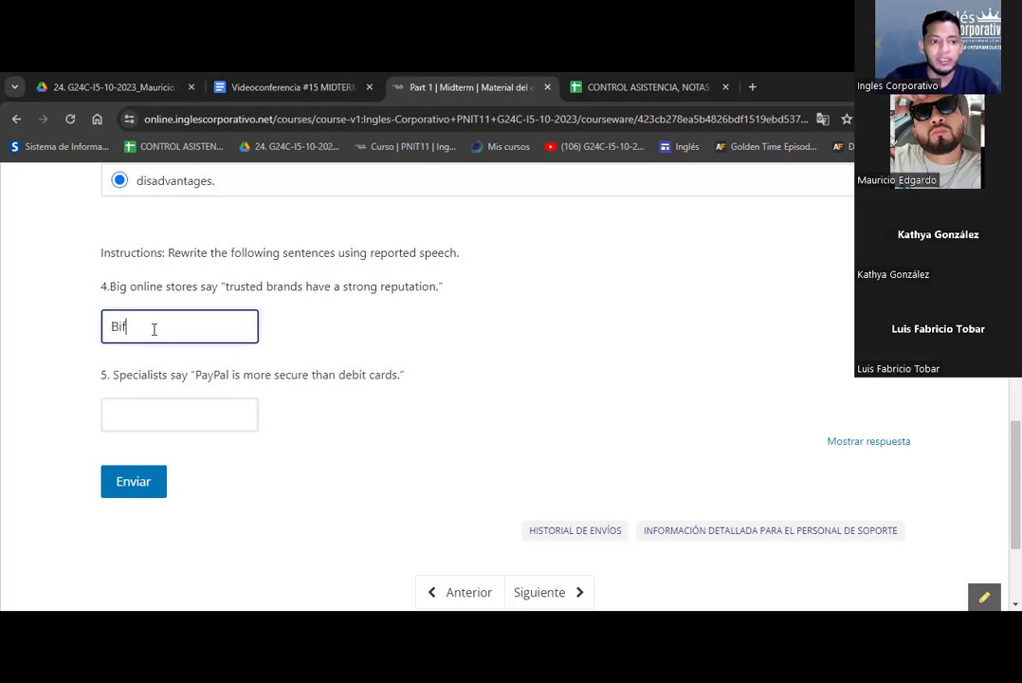
{"action": "key", "text": "BackSpace"}
{"action": "type", "text": "g comp"}
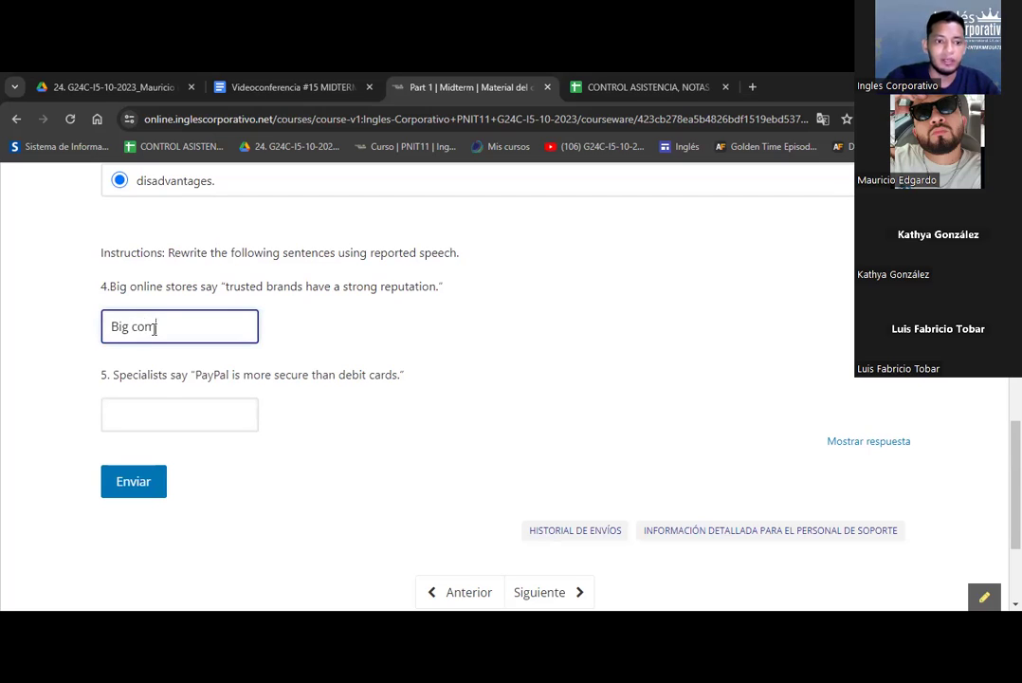
{"action": "key", "text": "BackSpace"}
{"action": "key", "text": "BackSpace"}
{"action": "key", "text": "BackSpace"}
{"action": "key", "text": "BackSpace"}
{"action": "type", "text": "on"}
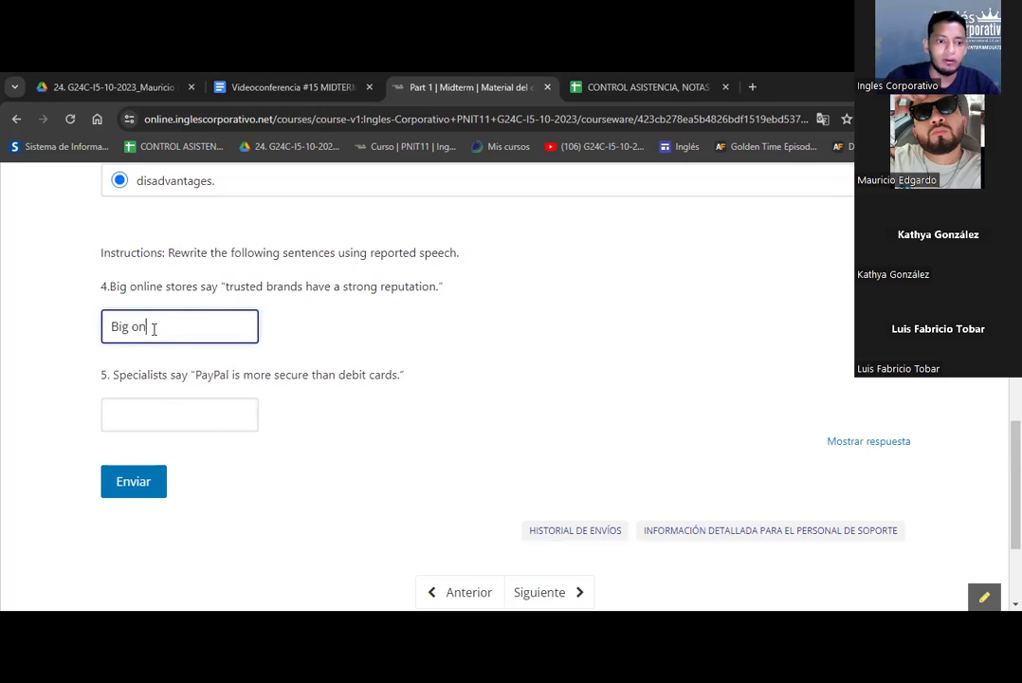
{"action": "type", "text": "line store"}
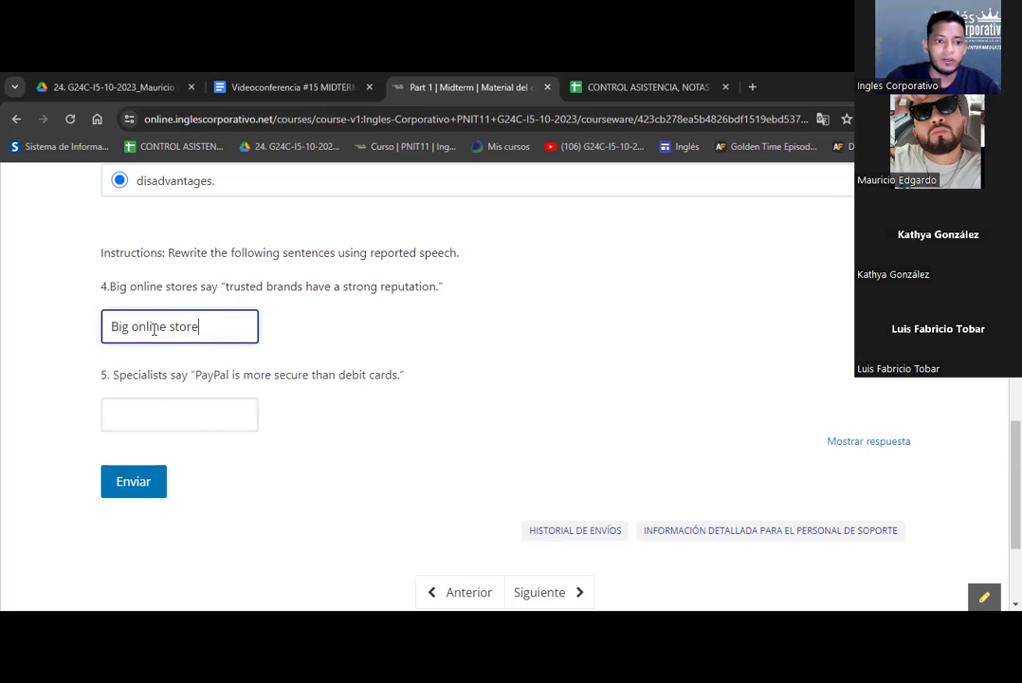
{"action": "type", "text": "s said"}
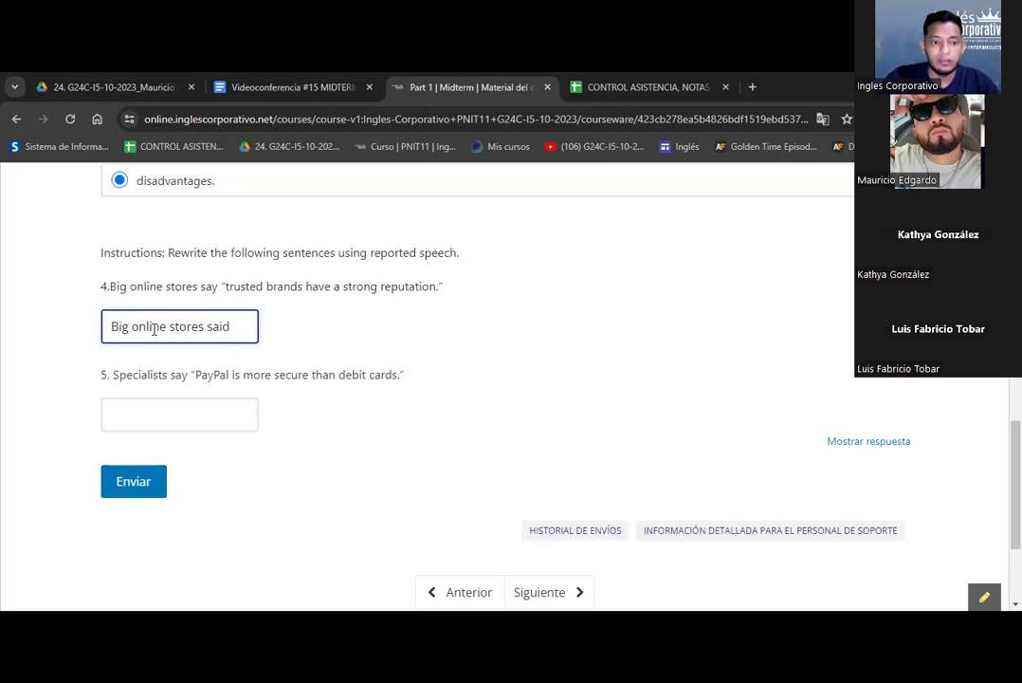
{"action": "type", "text": " tr"}
{"action": "type", "text": "uste"}
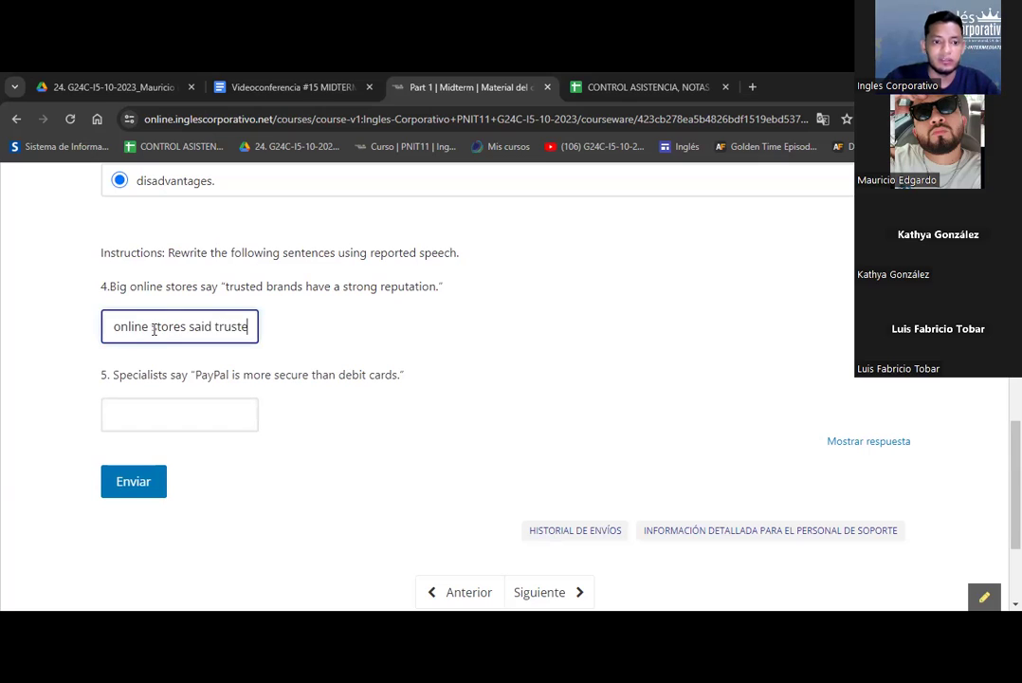
{"action": "type", "text": "d brands "}
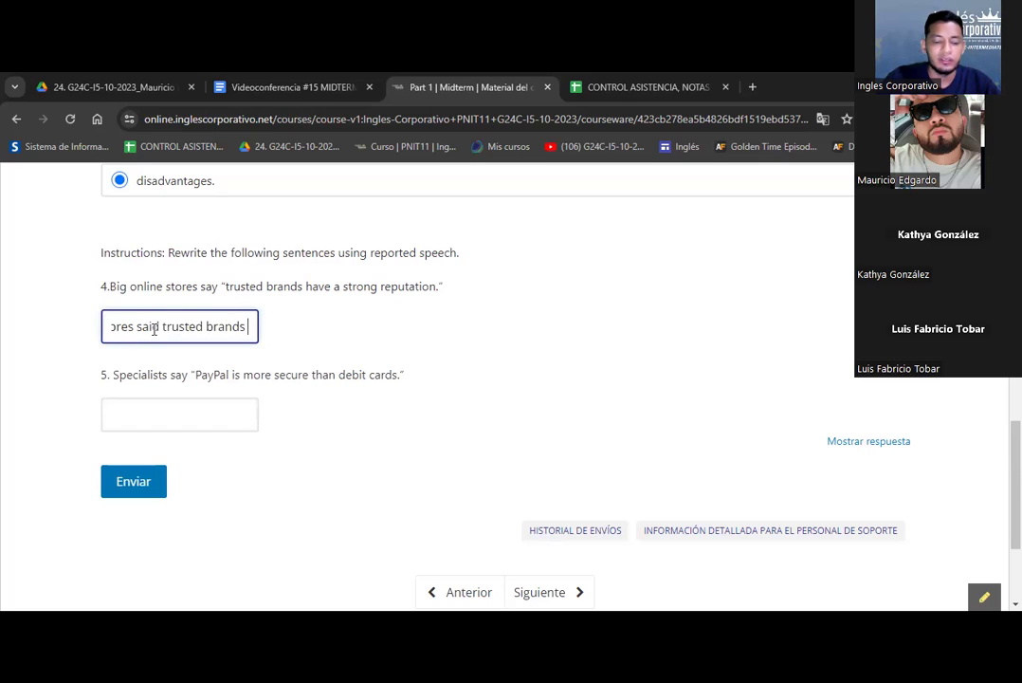
{"action": "type", "text": "hav"}
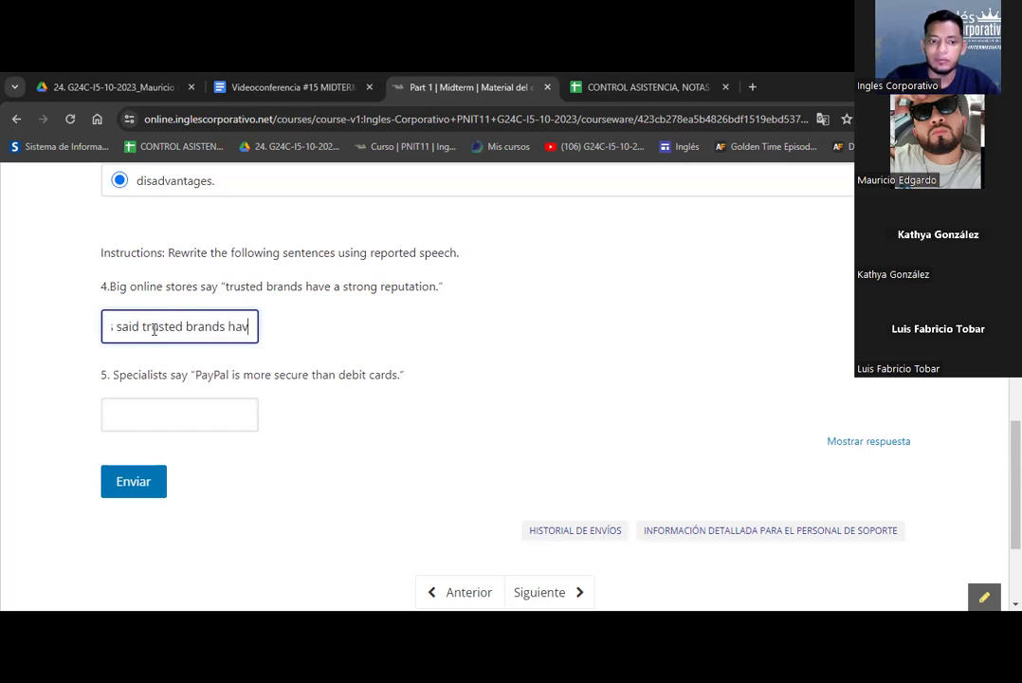
{"action": "type", "text": "e a strong"}
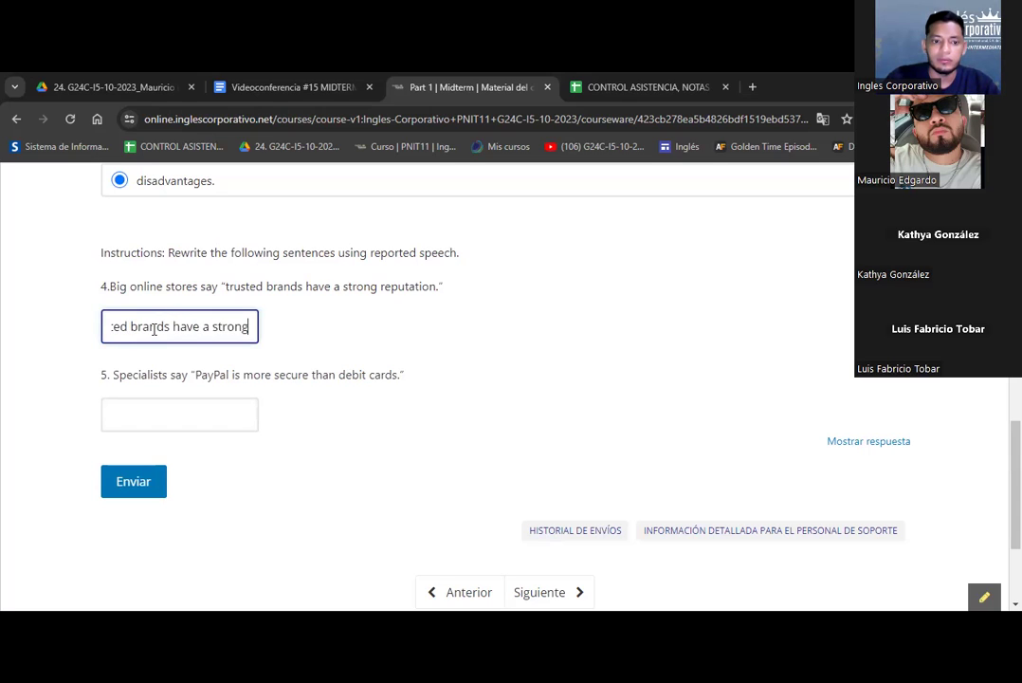
{"action": "type", "text": " reputation."}
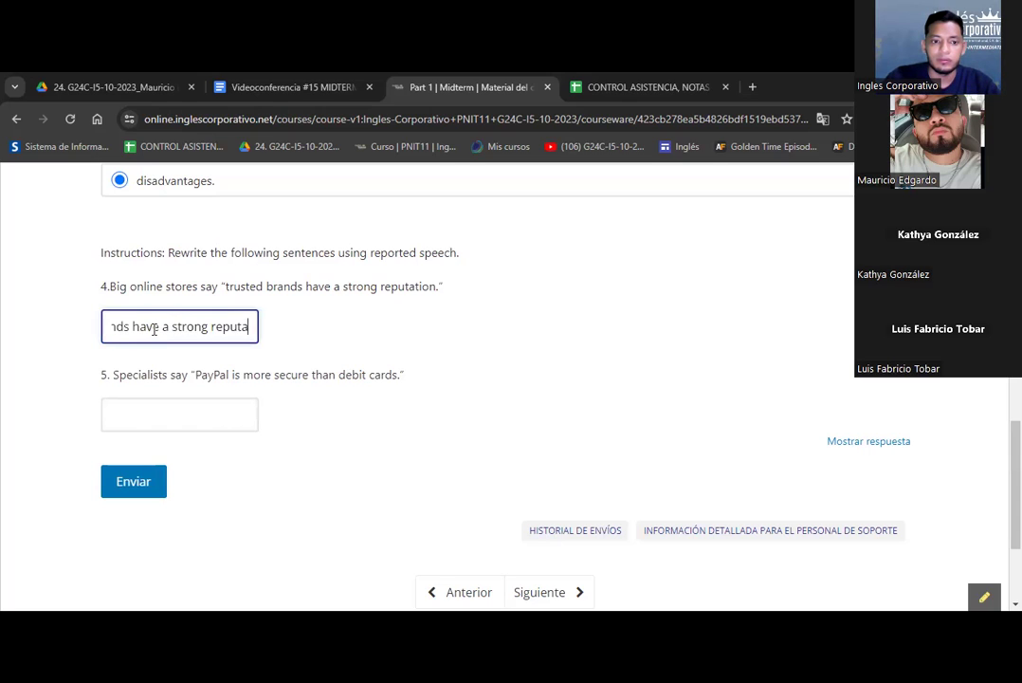
Correct the verb "have" to "had" in the reported-speech answer to question 4
{"action": "key", "text": "ctrl+Left"}
{"action": "key", "text": "ctrl+Left"}
{"action": "key", "text": "ctrl+Left"}
{"action": "key", "text": "ctrl+Left"}
{"action": "key", "text": "ctrl+Left"}
{"action": "key", "text": "ctrl+Left"}
{"action": "key", "text": "ctrl+Left"}
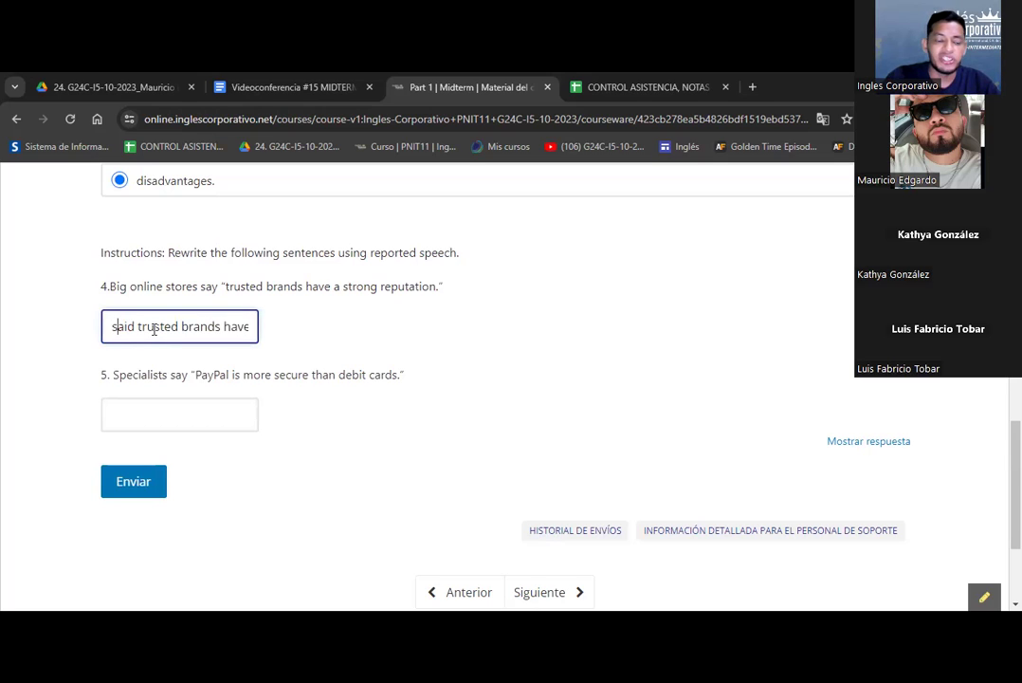
{"action": "key", "text": "ctrl+Left"}
{"action": "key", "text": "ctrl+Left"}
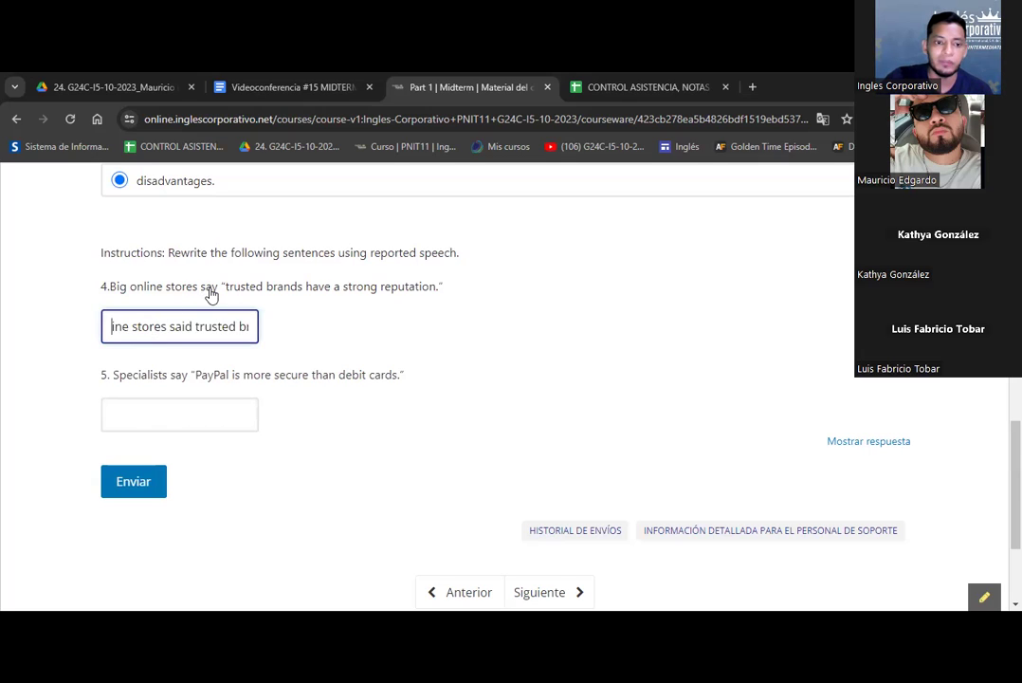
{"action": "left_click", "coordinate": [208, 326]}
{"action": "key", "text": "Right"}
{"action": "key", "text": "Right"}
{"action": "key", "text": "Right"}
{"action": "key", "text": "Right"}
{"action": "key", "text": "Right"}
{"action": "key", "text": "Right"}
{"action": "key", "text": "Right"}
{"action": "key", "text": "Right"}
{"action": "key", "text": "Right"}
{"action": "key", "text": "Right"}
{"action": "key", "text": "Right"}
{"action": "key", "text": "Right"}
{"action": "key", "text": "Right"}
{"action": "key", "text": "Right"}
{"action": "key", "text": "Right"}
{"action": "key", "text": "Right"}
{"action": "key", "text": "Right"}
{"action": "key", "text": "BackSpace"}
{"action": "key", "text": "BackSpace"}
{"action": "type", "text": "d"}
Review the full reported-speech sentence in the answer to question 4 through to its end
{"action": "key", "text": "Left"}
{"action": "key", "text": "Left"}
{"action": "key", "text": "Left"}
{"action": "key", "text": "Left"}
{"action": "key", "text": "Left"}
{"action": "key", "text": "Left"}
{"action": "key", "text": "Left"}
{"action": "key", "text": "Left"}
{"action": "key", "text": "Left"}
{"action": "key", "text": "Left"}
{"action": "key", "text": "Left"}
{"action": "key", "text": "Left"}
{"action": "key", "text": "Left"}
{"action": "key", "text": "Left"}
{"action": "key", "text": "Left"}
{"action": "key", "text": "Left"}
{"action": "key", "text": "Left"}
{"action": "key", "text": "Left"}
{"action": "key", "text": "Left"}
{"action": "key", "text": "Left"}
{"action": "key", "text": "Left"}
{"action": "key", "text": "Left"}
{"action": "key", "text": "Left"}
{"action": "key", "text": "Left"}
{"action": "key", "text": "Left"}
{"action": "key", "text": "Left"}
{"action": "key", "text": "Left"}
{"action": "key", "text": "Left"}
{"action": "key", "text": "Left"}
{"action": "key", "text": "Left"}
{"action": "key", "text": "Left"}
{"action": "key", "text": "Right"}
{"action": "key", "text": "Right"}
{"action": "key", "text": "Right"}
{"action": "key", "text": "Right"}
{"action": "key", "text": "Right"}
{"action": "key", "text": "Right"}
{"action": "key", "text": "Right"}
{"action": "key", "text": "Right"}
{"action": "key", "text": "Right"}
{"action": "key", "text": "Right"}
{"action": "key", "text": "Right"}
{"action": "key", "text": "Right"}
{"action": "key", "text": "Right"}
{"action": "key", "text": "Right"}
{"action": "key", "text": "Right"}
{"action": "key", "text": "Right"}
{"action": "key", "text": "Right"}
{"action": "key", "text": "Right"}
{"action": "key", "text": "Right"}
{"action": "key", "text": "Right"}
{"action": "key", "text": "Right"}
{"action": "key", "text": "Right"}
{"action": "key", "text": "Right"}
{"action": "key", "text": "Right"}
{"action": "key", "text": "Right"}
{"action": "key", "text": "Right"}
{"action": "key", "text": "Right"}
{"action": "key", "text": "Right"}
{"action": "key", "text": "Right"}
{"action": "key", "text": "Right"}
{"action": "key", "text": "Right"}
{"action": "key", "text": "Right"}
{"action": "key", "text": "Right"}
{"action": "key", "text": "Right"}
{"action": "key", "text": "Right"}
{"action": "key", "text": "Right"}
{"action": "key", "text": "Right"}
{"action": "key", "text": "Right"}
{"action": "key", "text": "Right"}
{"action": "key", "text": "Right"}
{"action": "key", "text": "Right"}
{"action": "key", "text": "Right"}
{"action": "key", "text": "Right"}
{"action": "key", "text": "Right"}
{"action": "key", "text": "Right"}
{"action": "key", "text": "Right"}
{"action": "key", "text": "Right"}
{"action": "key", "text": "Right"}
{"action": "key", "text": "Right"}
{"action": "key", "text": "Right"}
{"action": "key", "text": "Right"}
{"action": "key", "text": "Right"}
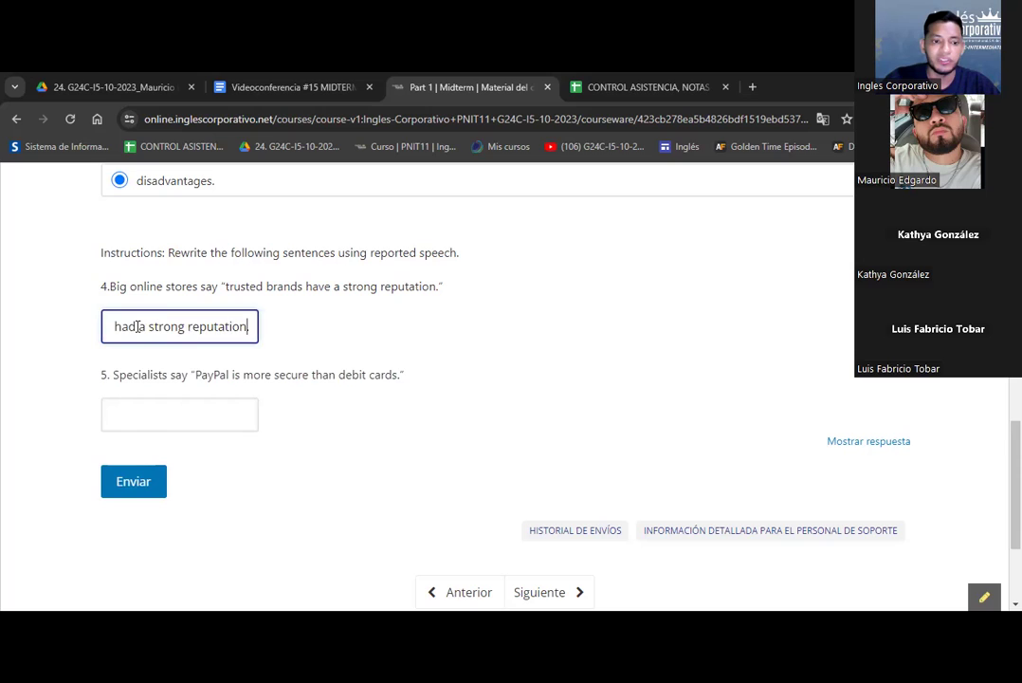
Enter "Specialists said Paypal is more secure than debit cards." as the answer to question 5
{"action": "left_click", "coordinate": [157, 415]}
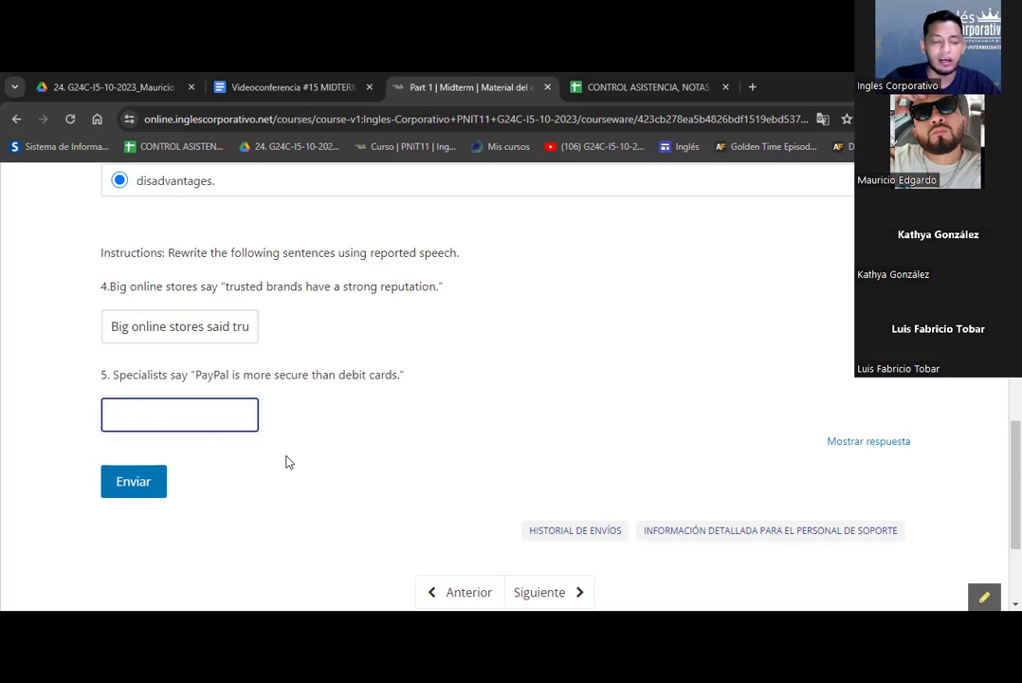
{"action": "type", "text": "Specialists said "}
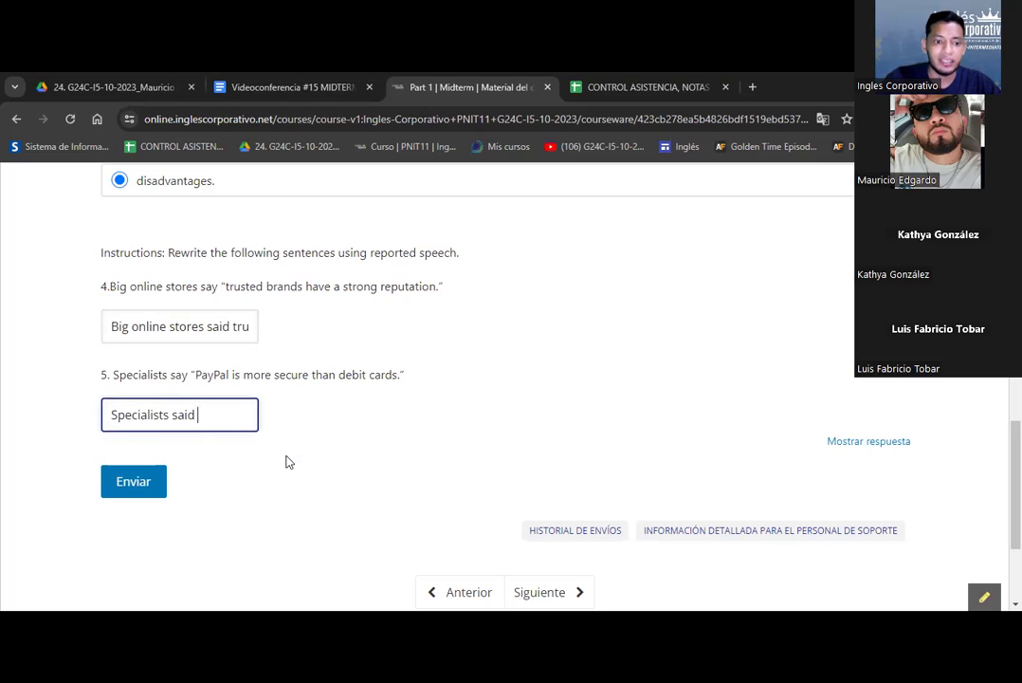
{"action": "type", "text": "Pay"}
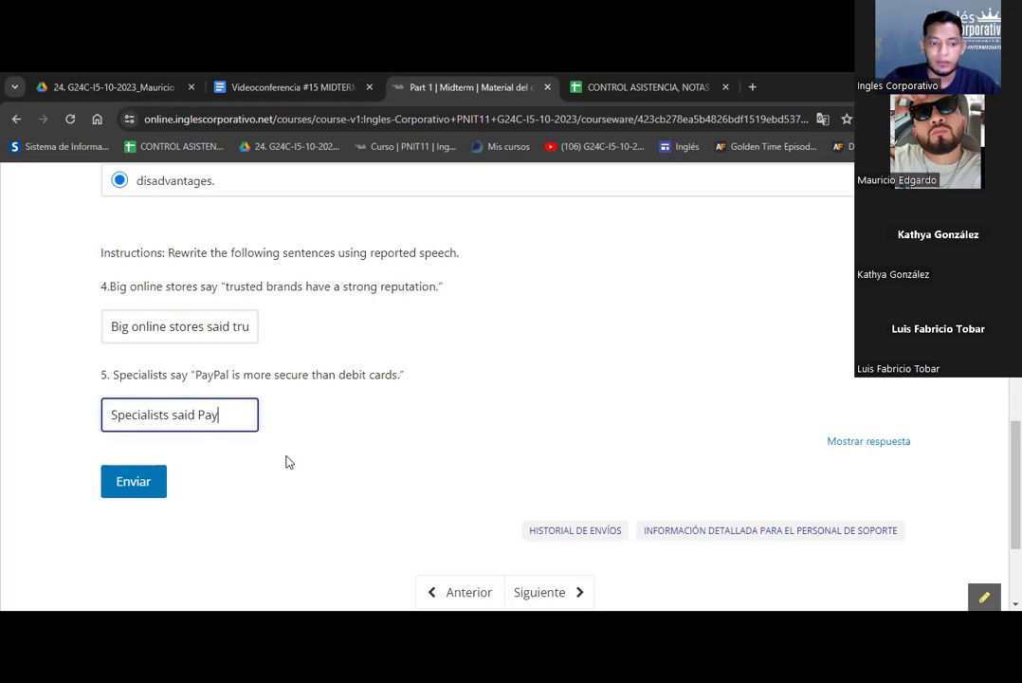
{"action": "type", "text": "pal is more"}
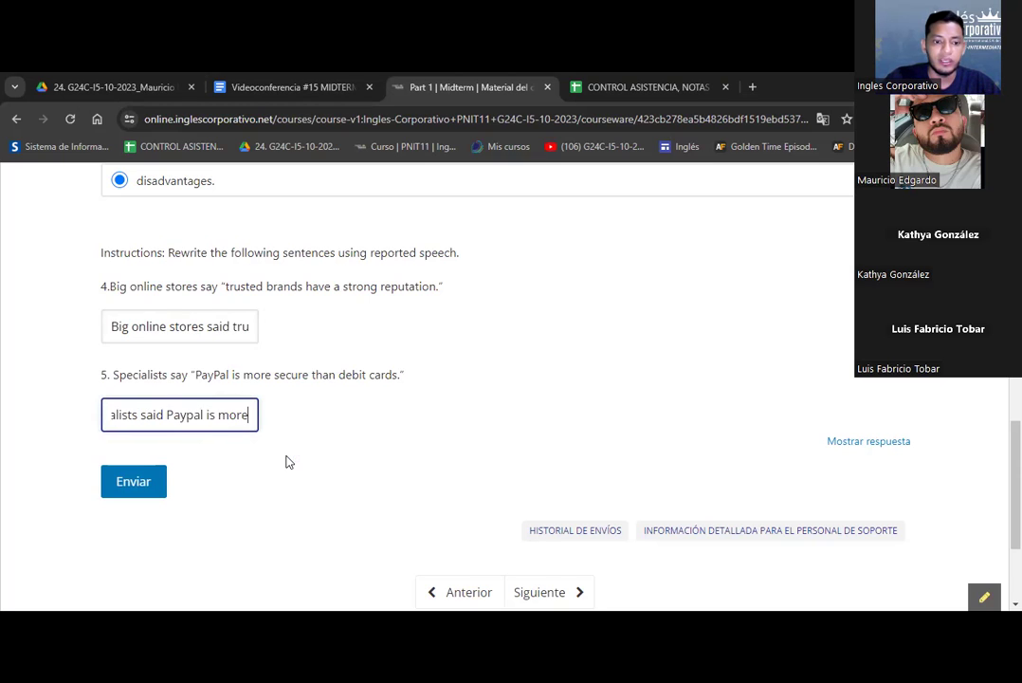
{"action": "type", "text": " secure than "}
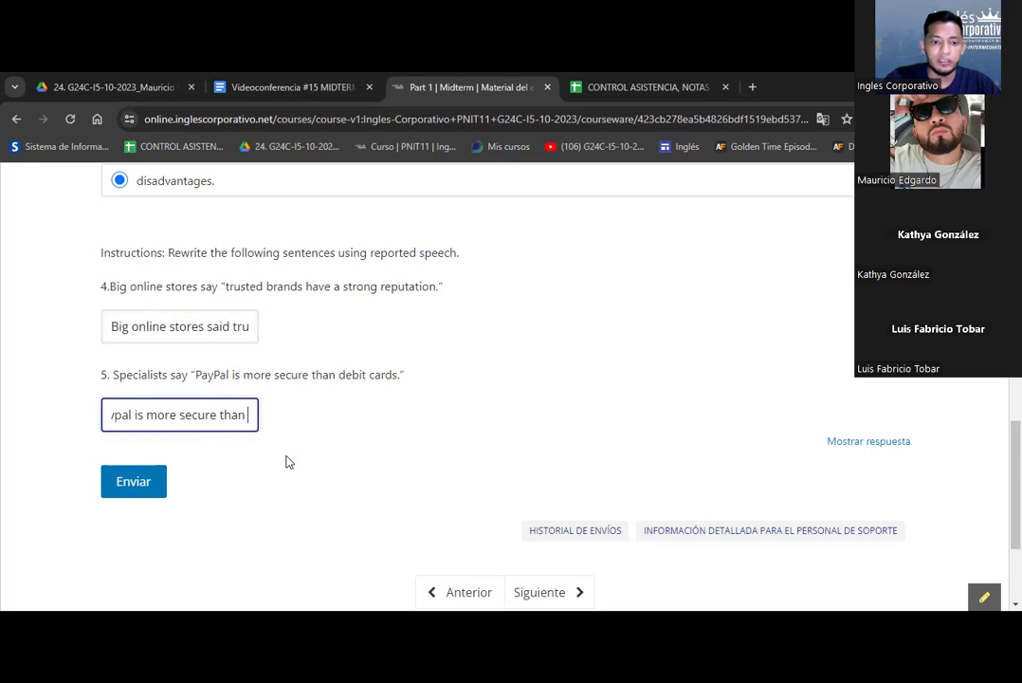
{"action": "type", "text": "debit"}
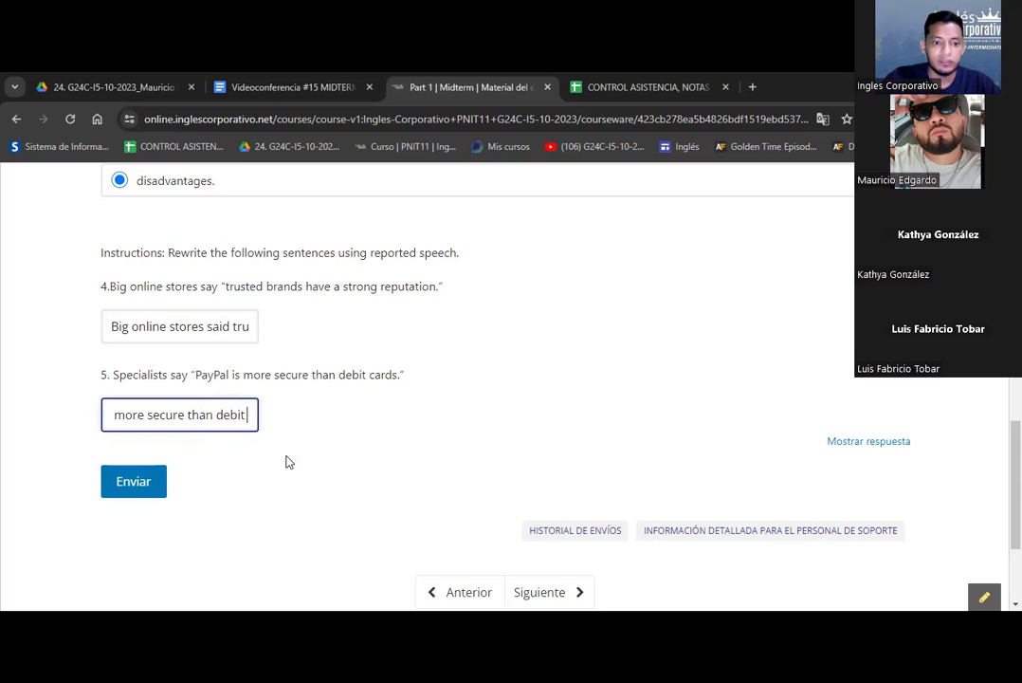
{"action": "type", "text": " cards."}
Correct the verb "is" to "was" in the reported-speech answer to question 5
{"action": "key", "text": "Left"}
{"action": "key", "text": "Left"}
{"action": "key", "text": "Left"}
{"action": "key", "text": "Left"}
{"action": "key", "text": "Left"}
{"action": "key", "text": "Left"}
{"action": "key", "text": "Left"}
{"action": "key", "text": "Left"}
{"action": "key", "text": "Left"}
{"action": "key", "text": "Left"}
{"action": "key", "text": "Left"}
{"action": "key", "text": "Left"}
{"action": "key", "text": "Left"}
{"action": "key", "text": "Left"}
{"action": "key", "text": "Left"}
{"action": "key", "text": "Left"}
{"action": "key", "text": "Left"}
{"action": "key", "text": "Left"}
{"action": "key", "text": "Left"}
{"action": "key", "text": "Left"}
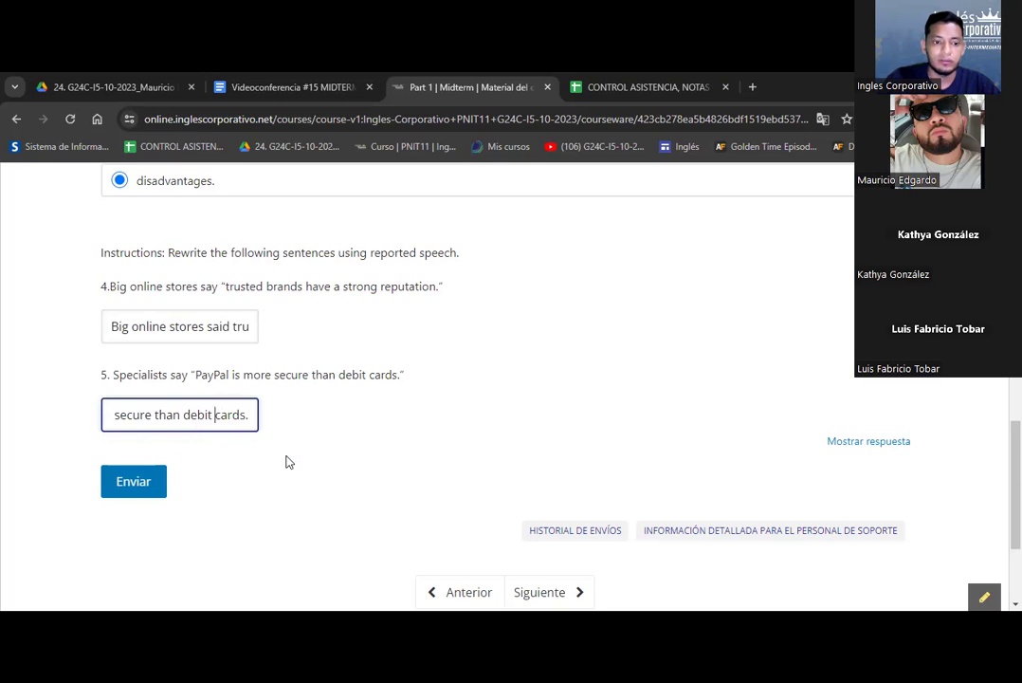
{"action": "key", "text": "Left"}
{"action": "key", "text": "Left"}
{"action": "key", "text": "Left"}
{"action": "key", "text": "Left"}
{"action": "key", "text": "Left"}
{"action": "key", "text": "Left"}
{"action": "key", "text": "Left"}
{"action": "key", "text": "Left"}
{"action": "key", "text": "Left"}
{"action": "key", "text": "Left"}
{"action": "key", "text": "Left"}
{"action": "key", "text": "Left"}
{"action": "key", "text": "Left"}
{"action": "key", "text": "Left"}
{"action": "key", "text": "Left"}
{"action": "key", "text": "Left"}
{"action": "key", "text": "Left"}
{"action": "key", "text": "Left"}
{"action": "key", "text": "Left"}
{"action": "key", "text": "Left"}
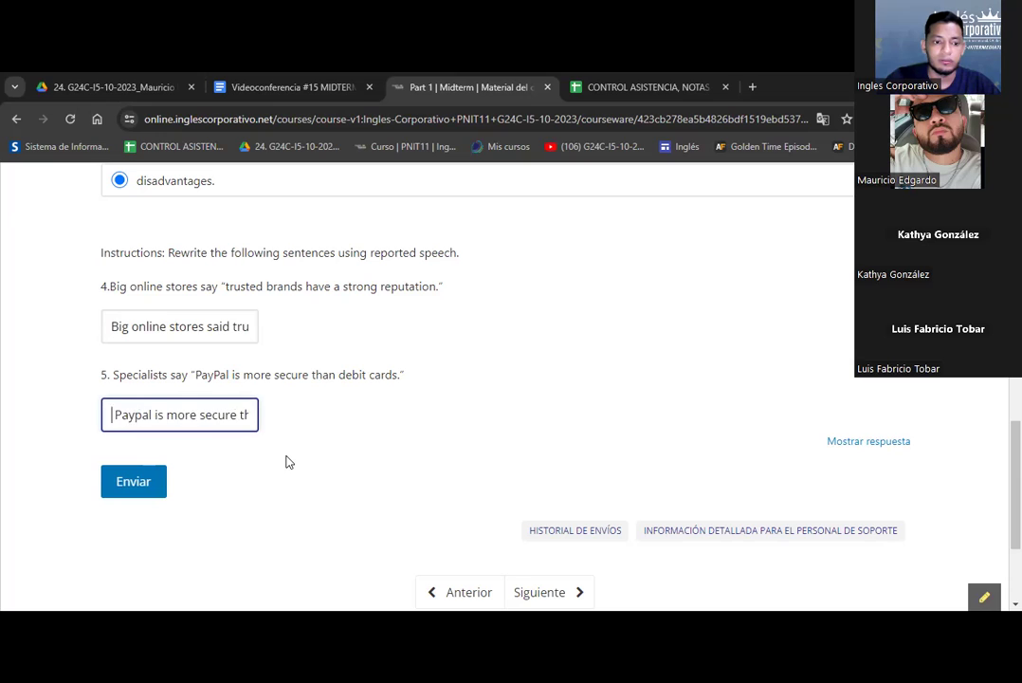
{"action": "key", "text": "Right"}
{"action": "key", "text": "Right"}
{"action": "key", "text": "Right"}
{"action": "key", "text": "Right"}
{"action": "key", "text": "Right"}
{"action": "key", "text": "Right"}
{"action": "key", "text": "Right"}
{"action": "key", "text": "Right"}
{"action": "key", "text": "Right"}
{"action": "key", "text": "Right"}
{"action": "key", "text": "Right"}
{"action": "key", "text": "Right"}
{"action": "key", "text": "Right"}
{"action": "key", "text": "Right"}
{"action": "key", "text": "Right"}
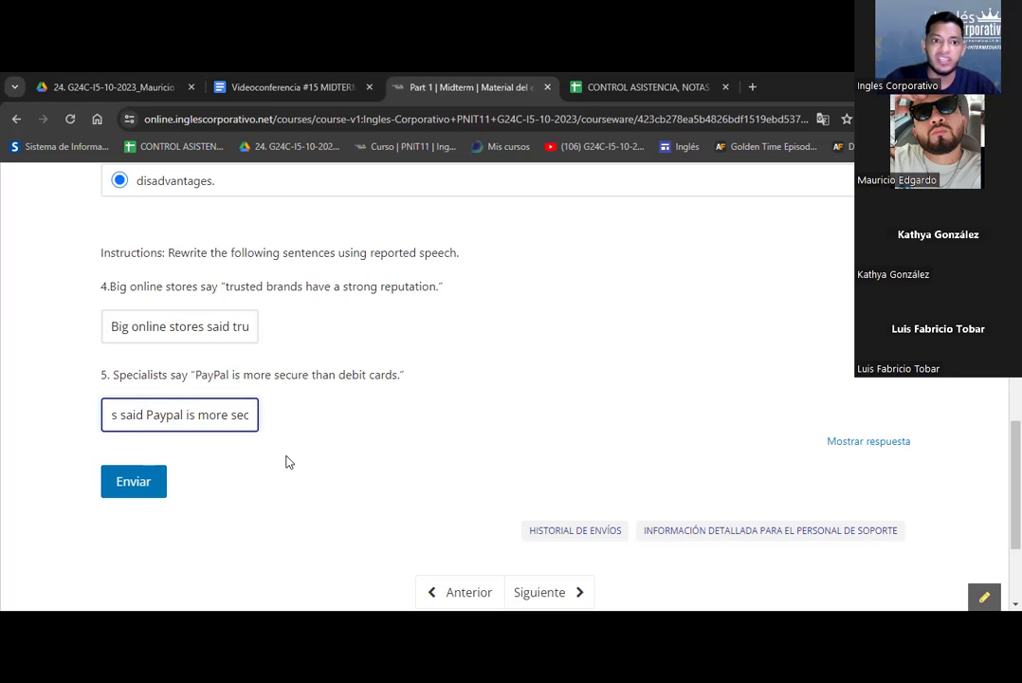
{"action": "double_click", "coordinate": [132, 416]}
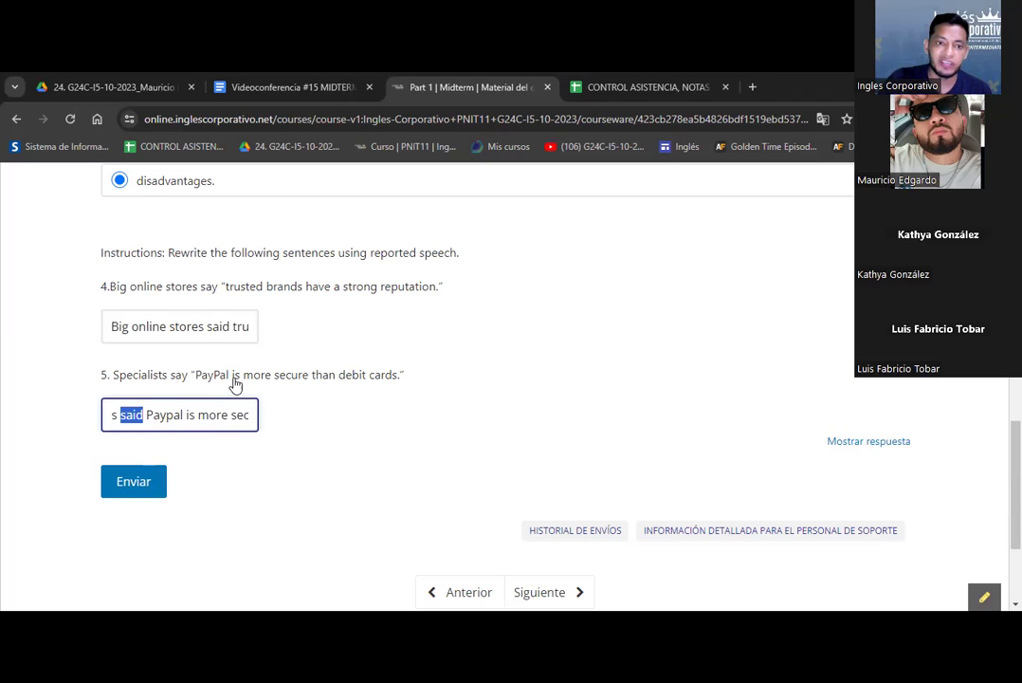
{"action": "double_click", "coordinate": [190, 415]}
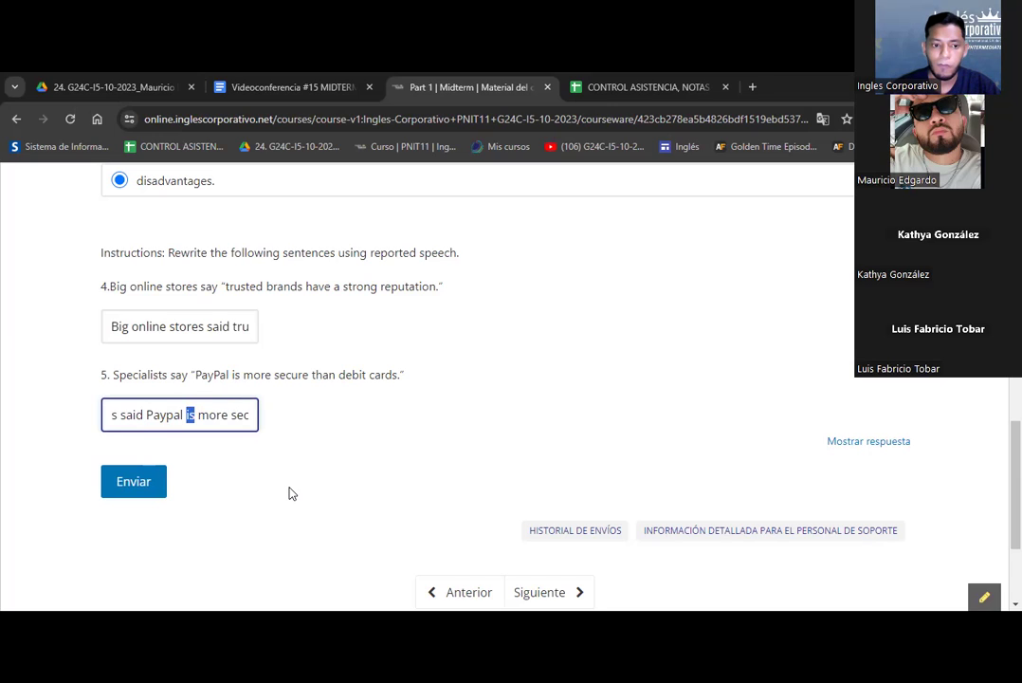
{"action": "type", "text": "was"}
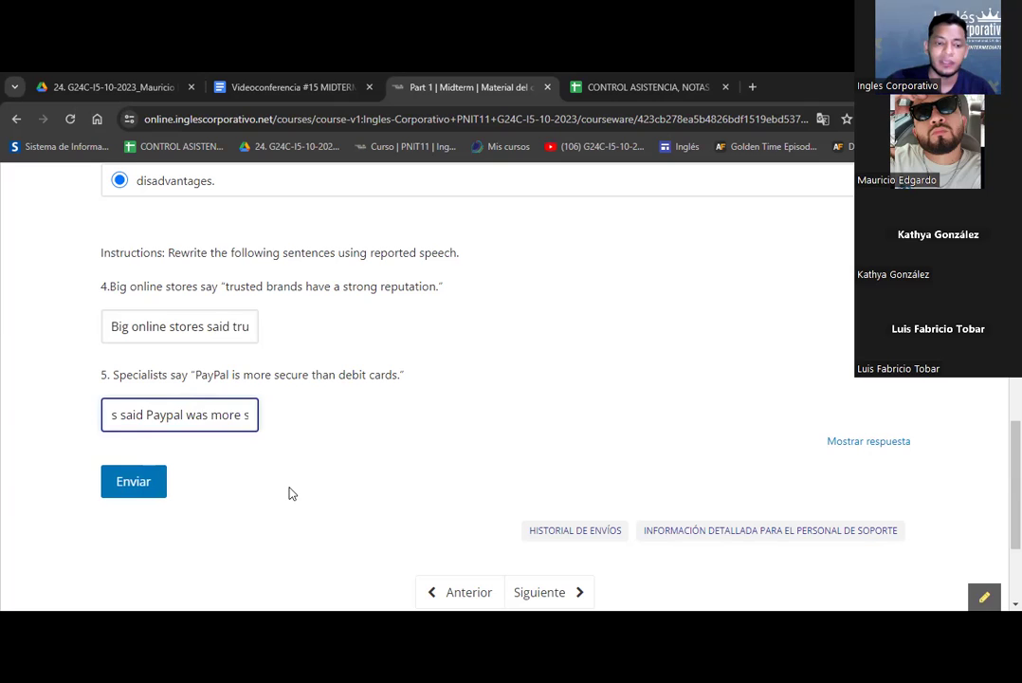
Submit the Part 1 answers and check the grading marks on all five questions
{"action": "left_click", "coordinate": [134, 494]}
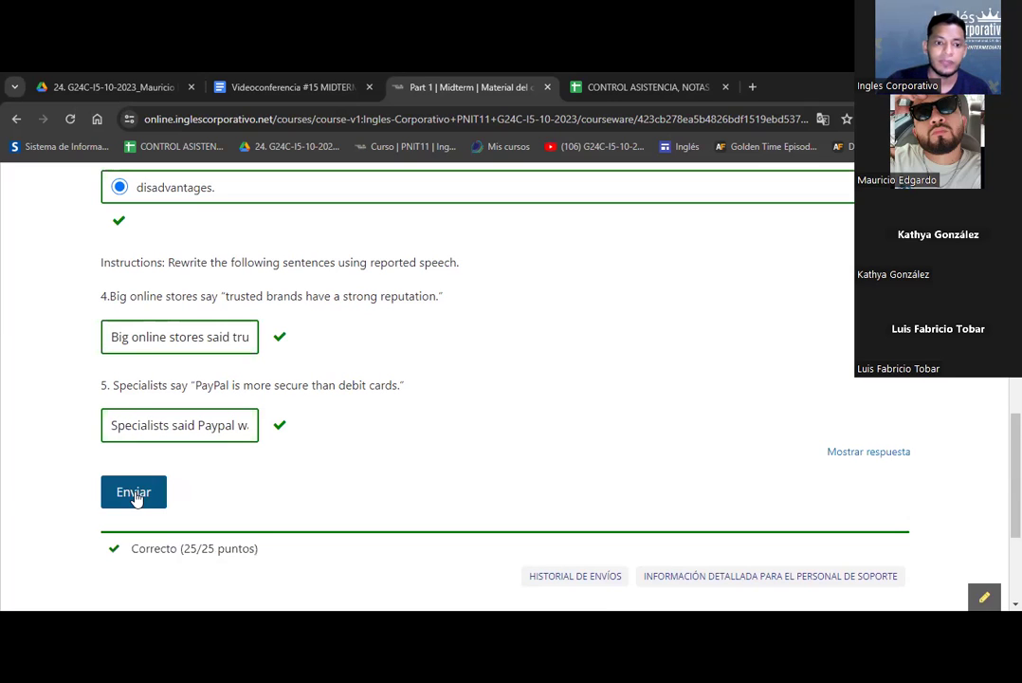
{"action": "scroll", "coordinate": [923, 444], "scroll_direction": "up", "scroll_amount": 4}
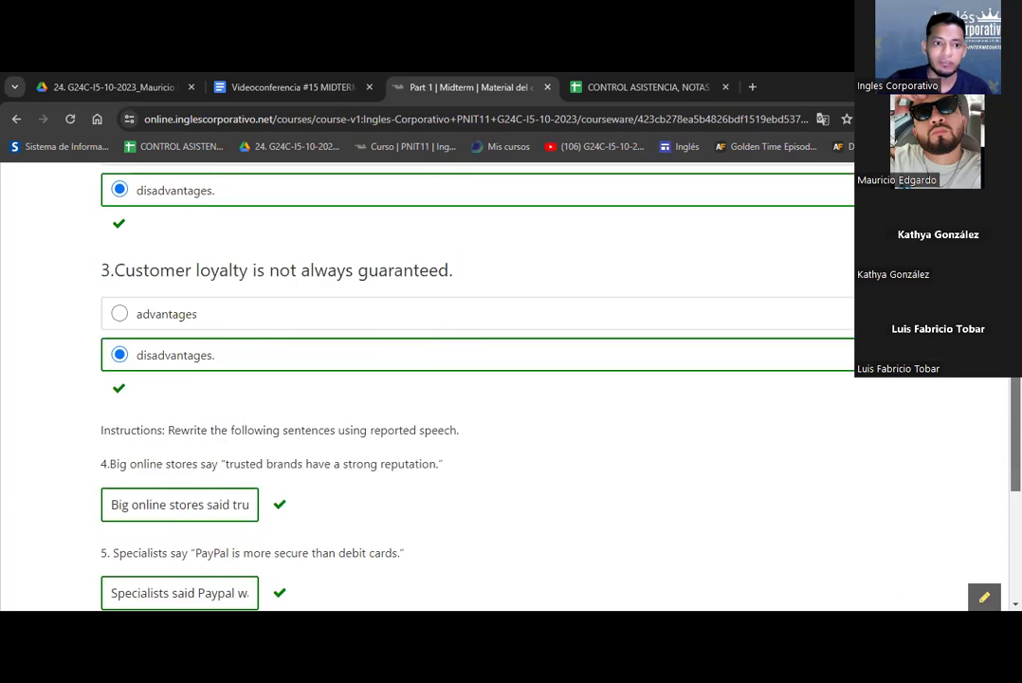
{"action": "scroll", "coordinate": [923, 444], "scroll_direction": "up", "scroll_amount": 5}
{"action": "scroll", "coordinate": [922, 444], "scroll_direction": "down", "scroll_amount": 8}
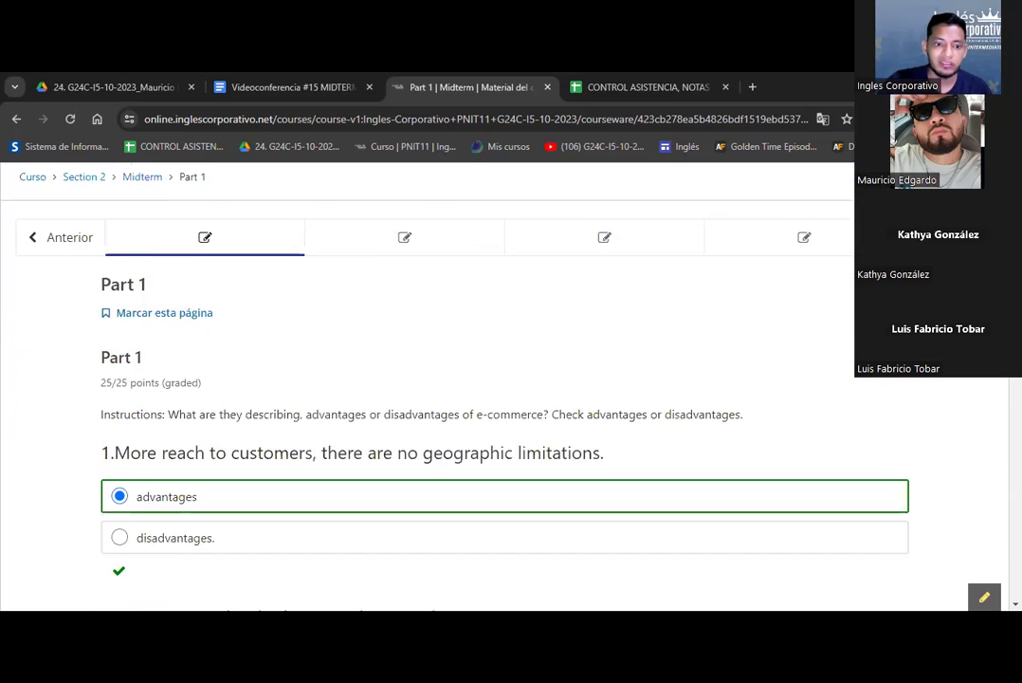
{"action": "scroll", "coordinate": [504, 380], "scroll_direction": "down", "scroll_amount": 3}
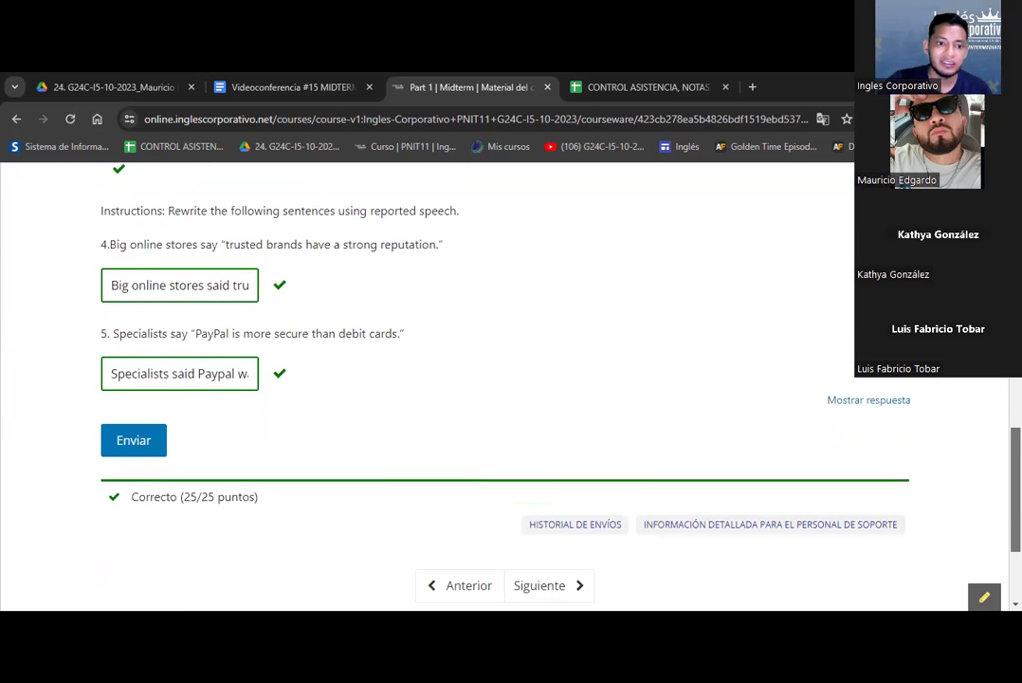
Open Part 2 of the Midterm exam
{"action": "scroll", "coordinate": [472, 380], "scroll_direction": "up", "scroll_amount": 1}
{"action": "scroll", "coordinate": [505, 379], "scroll_direction": "up", "scroll_amount": 10}
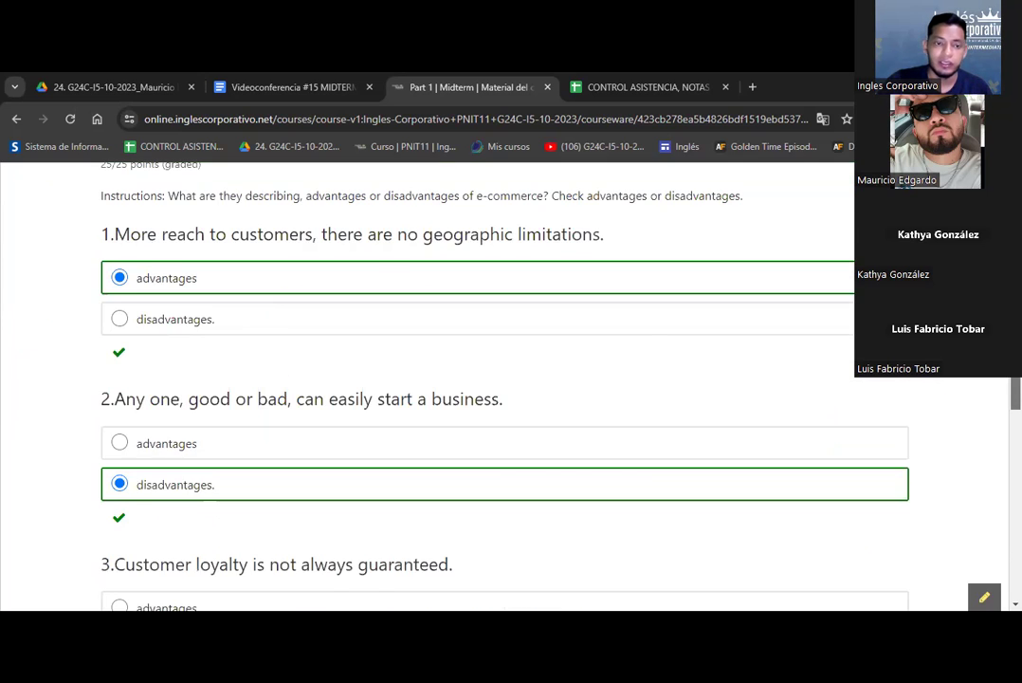
{"action": "scroll", "coordinate": [427, 380], "scroll_direction": "up", "scroll_amount": 4}
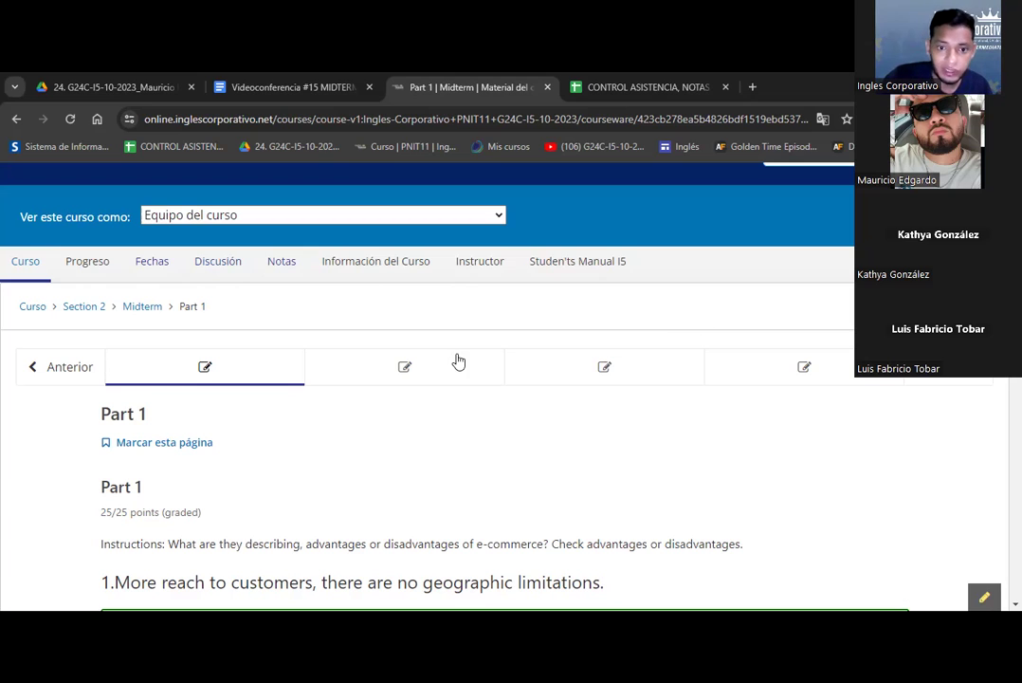
{"action": "left_click", "coordinate": [405, 367]}
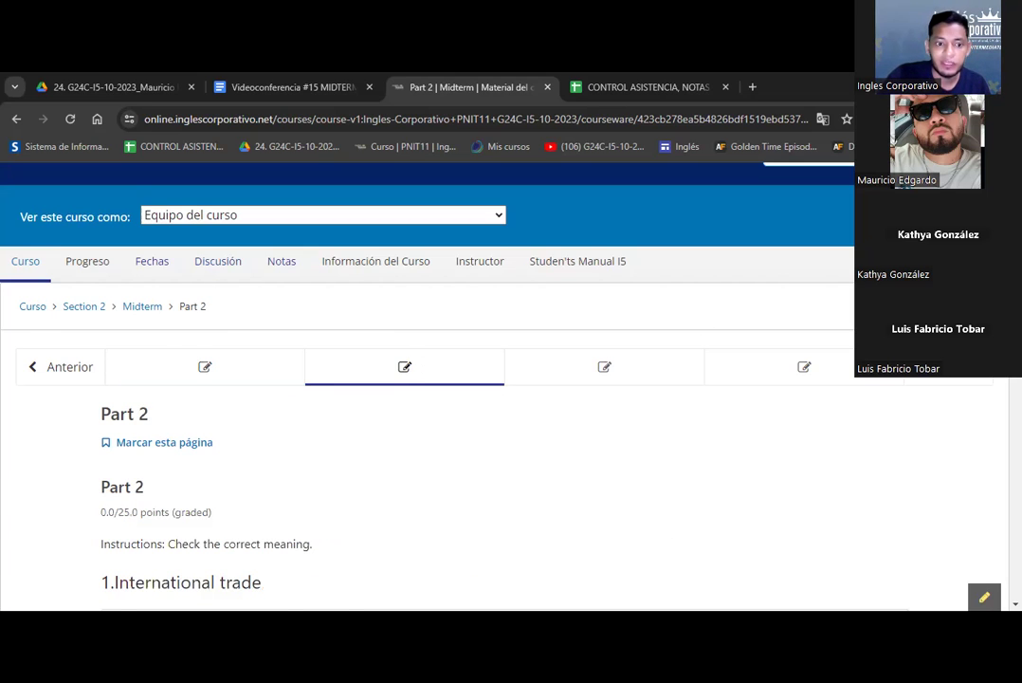